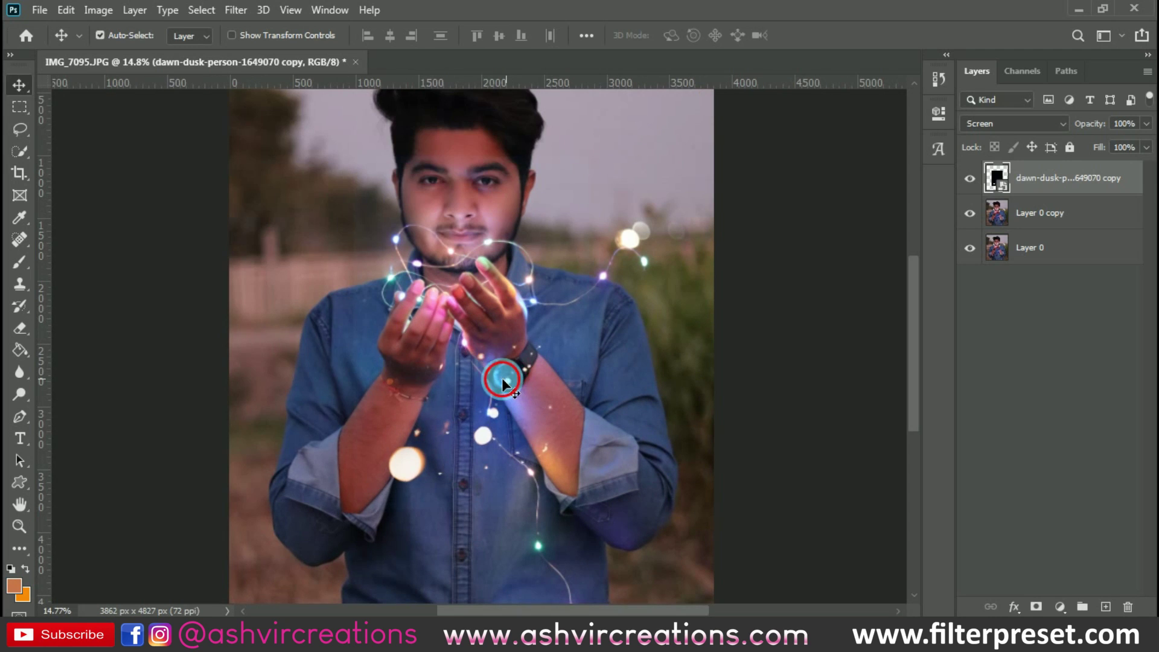
Shift the dawn-dusk-person light overlay left onto the man's forearm and rasterize its layer.
{"action": "left_click_drag", "start_coordinate": [502, 378], "coordinate": [447, 382]}
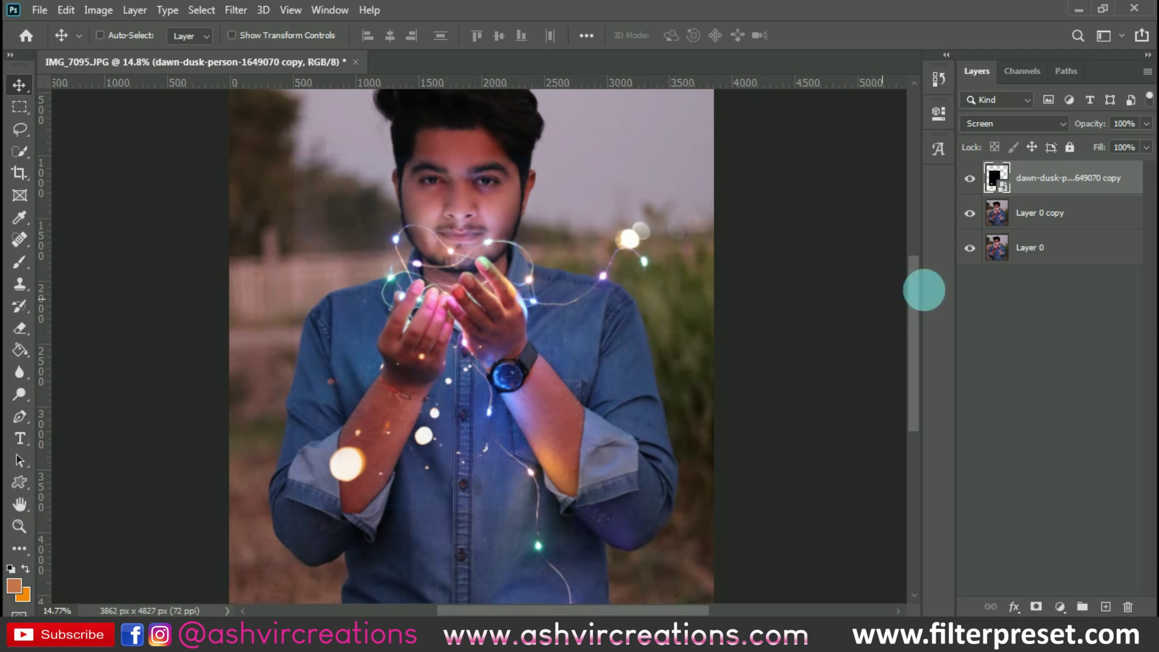
{"action": "right_click", "coordinate": [1080, 180]}
{"action": "left_click", "coordinate": [905, 315]}
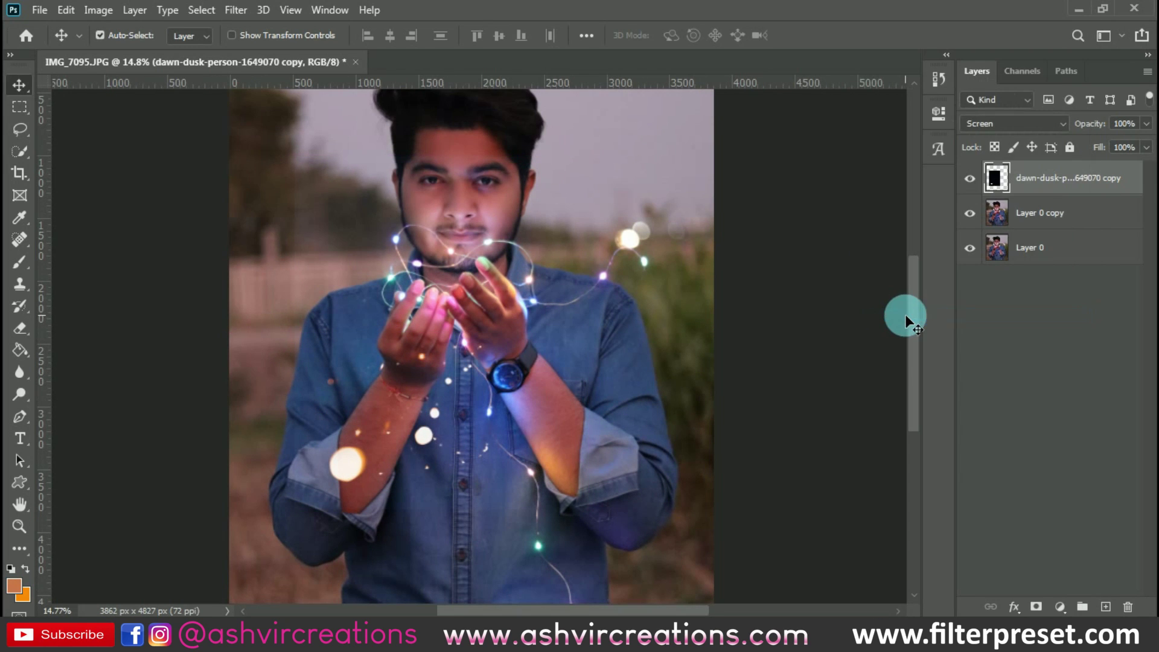
Raise the black input level of the dawn-dusk-person overlay with Levels to darken its background.
{"action": "key", "text": "ctrl+l"}
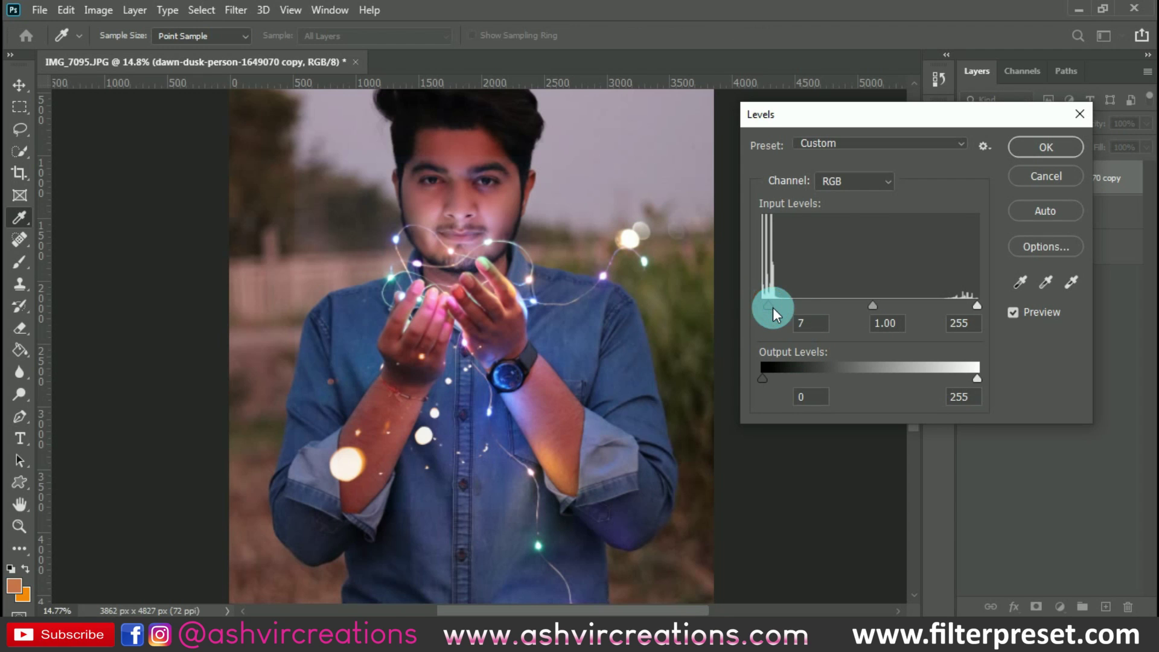
{"action": "left_click_drag", "start_coordinate": [785, 309], "coordinate": [786, 309]}
{"action": "left_click", "coordinate": [1038, 150]}
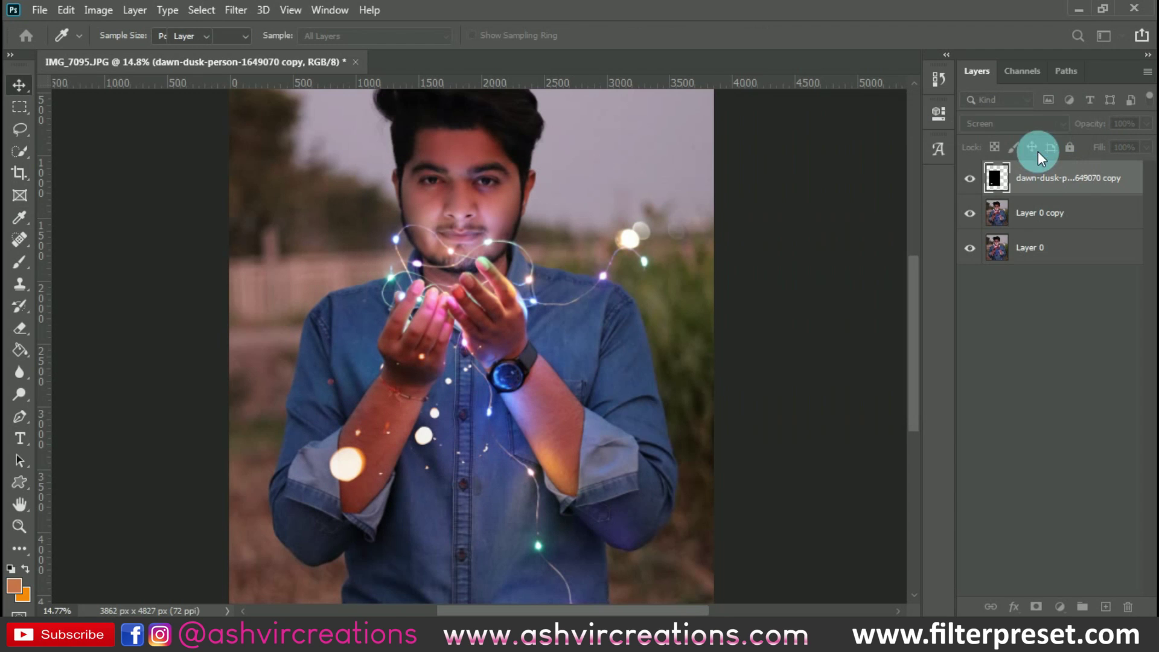
Reposition the dawn-dusk-person light overlay higher so its lights sit around the man's hands and forearm.
{"action": "left_click", "coordinate": [482, 432]}
{"action": "left_click_drag", "start_coordinate": [481, 432], "coordinate": [472, 364]}
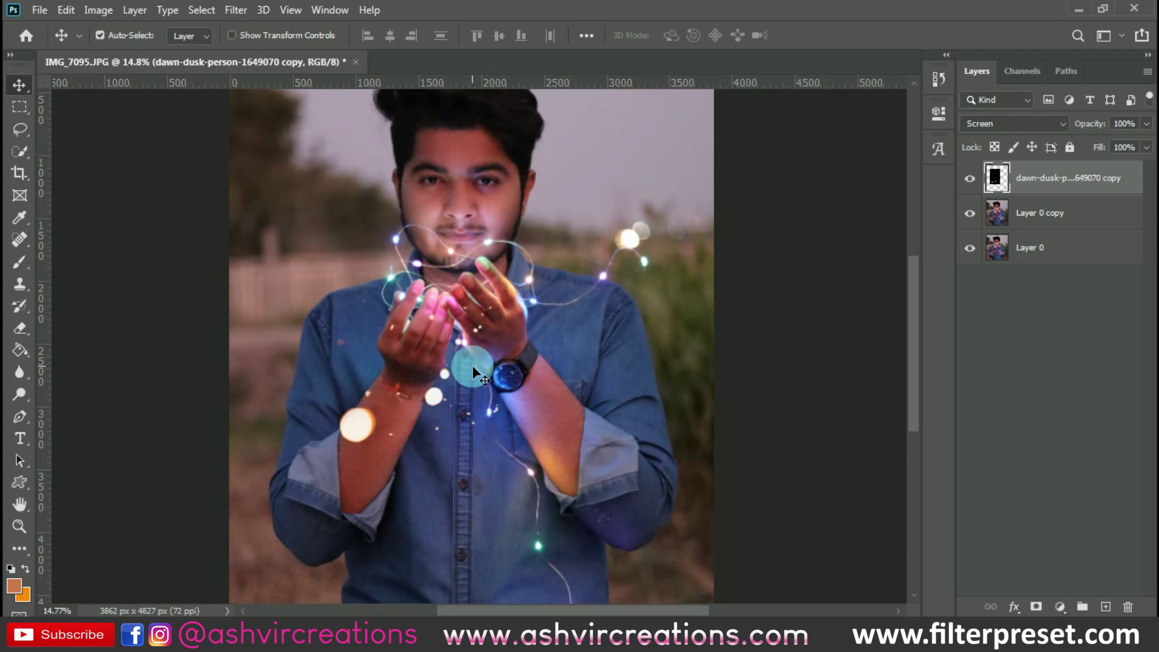
{"action": "scroll", "coordinate": [472, 364], "scroll_direction": "down", "scroll_amount": 2, "text": "alt"}
{"action": "scroll", "coordinate": [472, 382], "scroll_direction": "up", "scroll_amount": 2, "text": "alt"}
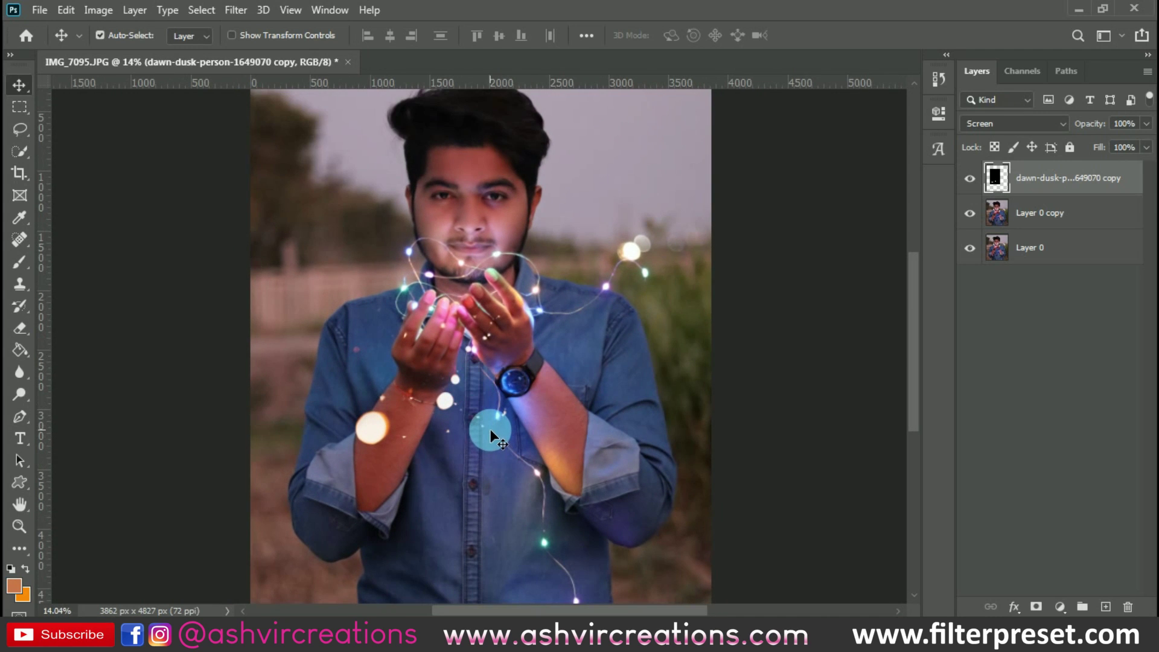
{"action": "key", "text": "ctrl"}
{"action": "scroll", "coordinate": [477, 424], "scroll_direction": "down", "scroll_amount": 1, "text": "alt"}
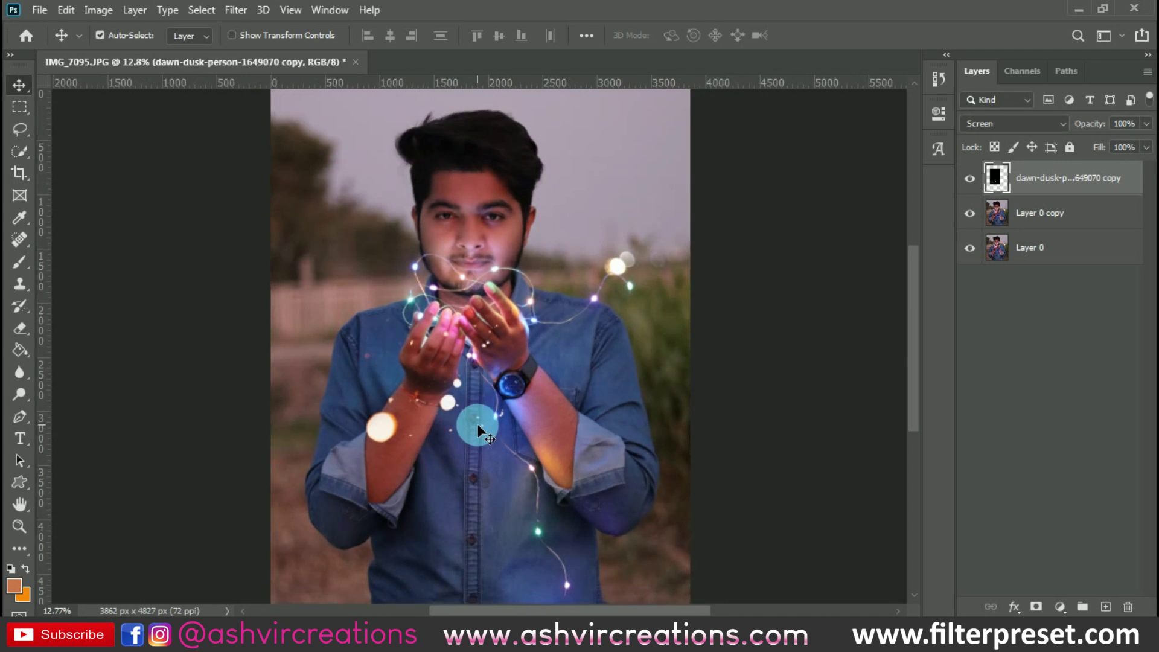
{"action": "scroll", "coordinate": [477, 424], "scroll_direction": "up", "scroll_amount": 1, "text": "alt"}
{"action": "scroll", "coordinate": [463, 412], "scroll_direction": "down", "scroll_amount": 1, "text": "alt"}
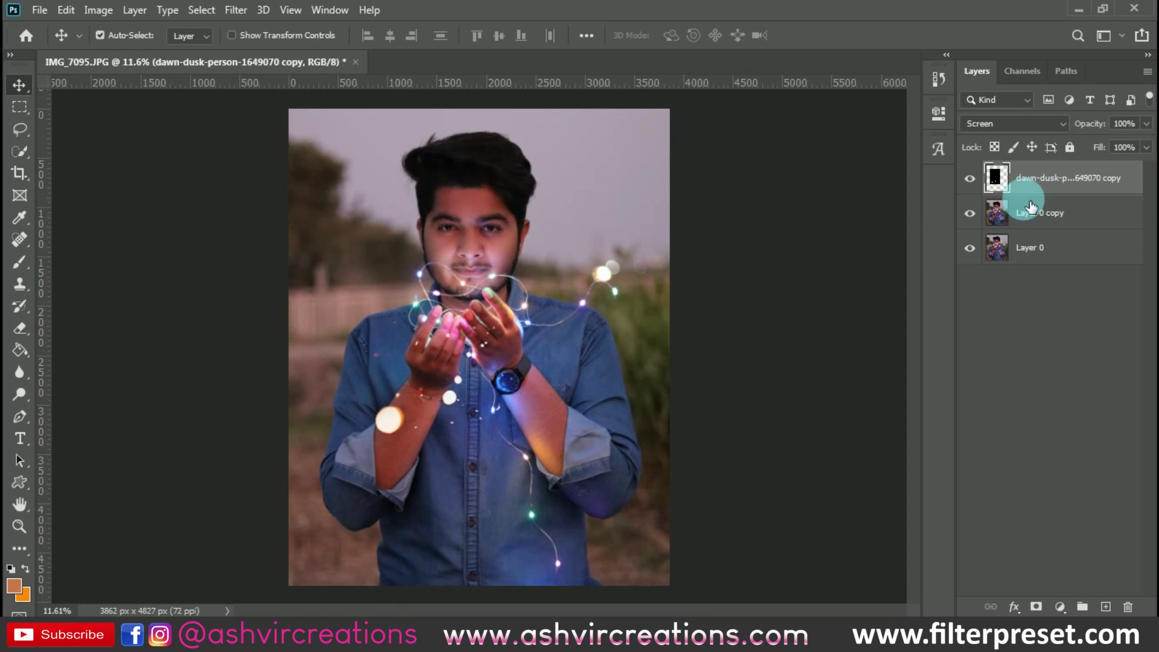
Apply the Camera Raw Filter to Layer 0 copy with Shadows +56, Exposure +0.20 and Contrast +13, and compare before and after.
{"action": "left_click", "coordinate": [1038, 218]}
{"action": "left_click", "coordinate": [235, 10]}
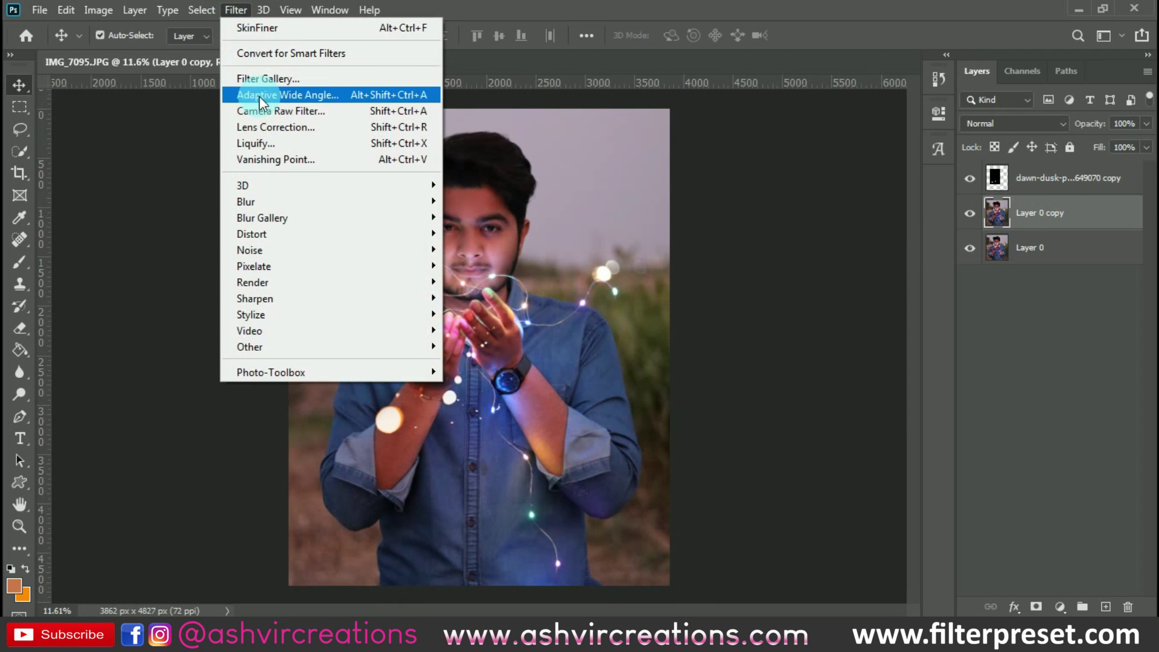
{"action": "left_click", "coordinate": [263, 111]}
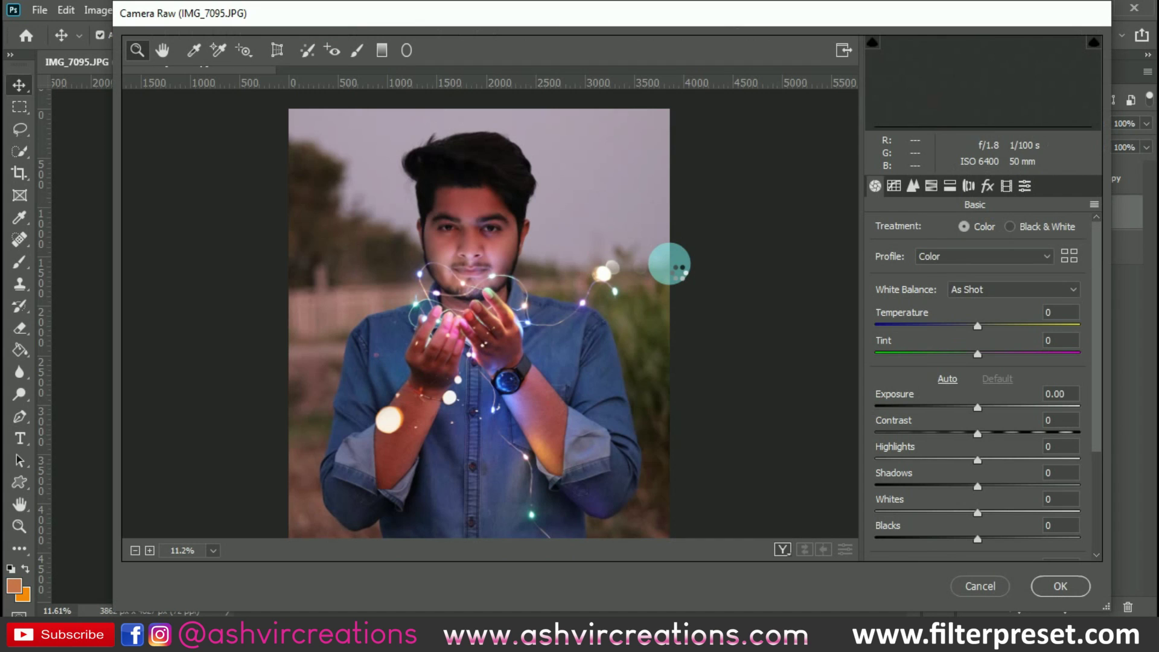
{"action": "left_click_drag", "start_coordinate": [987, 484], "coordinate": [1034, 484]}
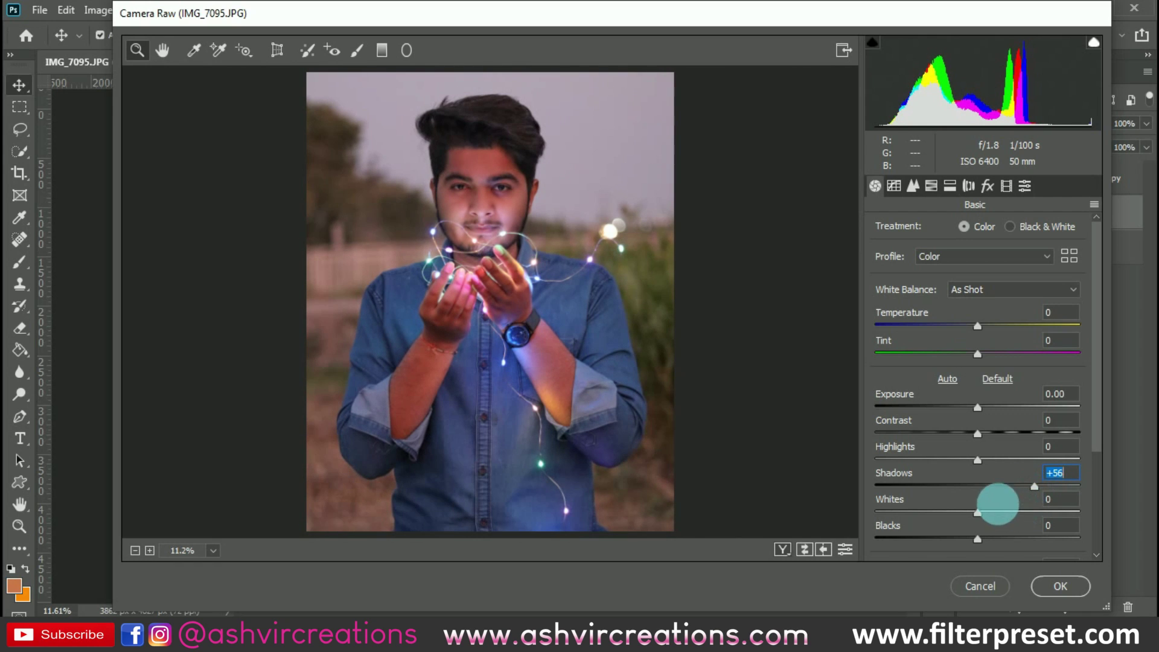
{"action": "left_click_drag", "start_coordinate": [980, 406], "coordinate": [995, 433]}
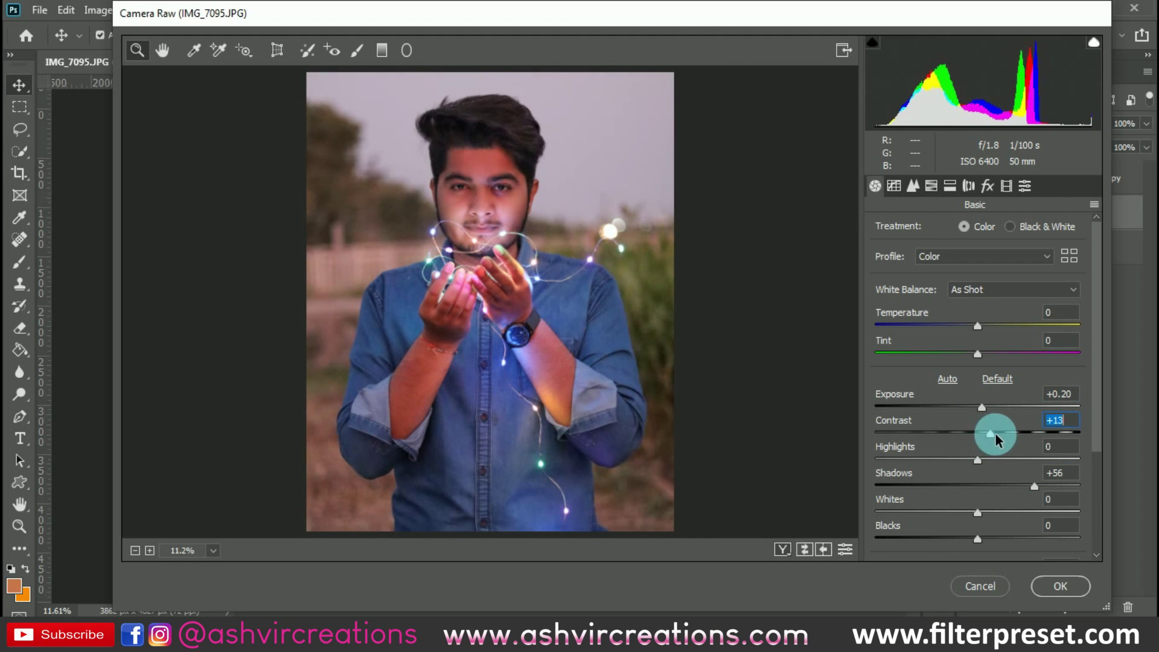
{"action": "left_click", "coordinate": [1052, 589]}
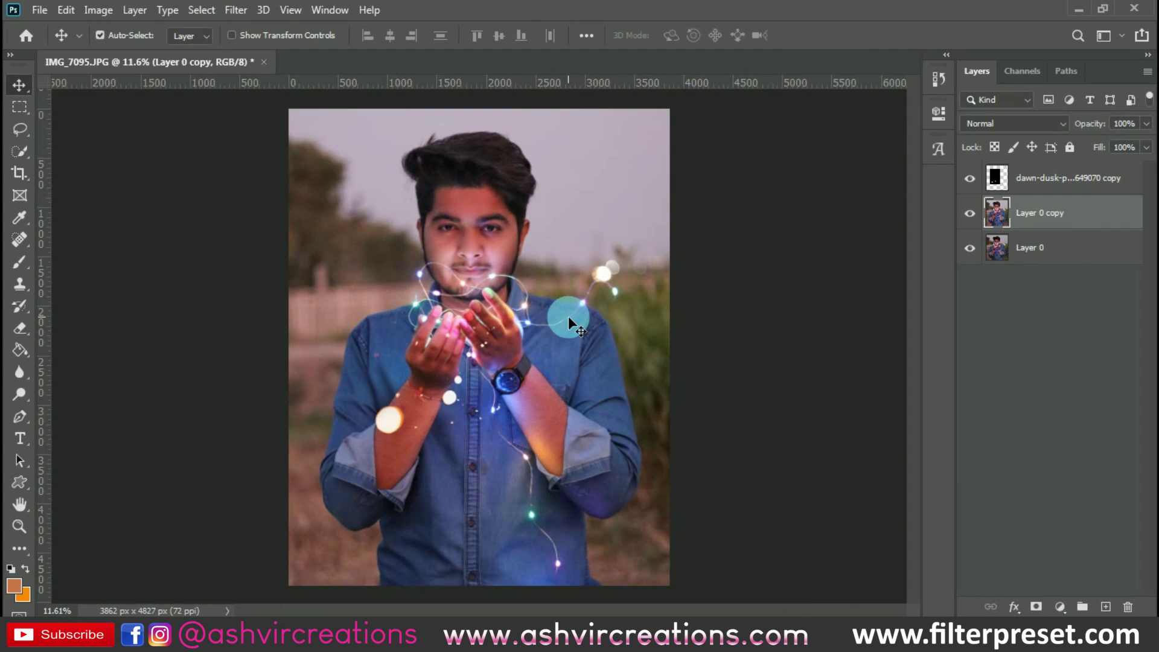
{"action": "key", "text": "ctrl+z"}
{"action": "key", "text": "ctrl+shift+z"}
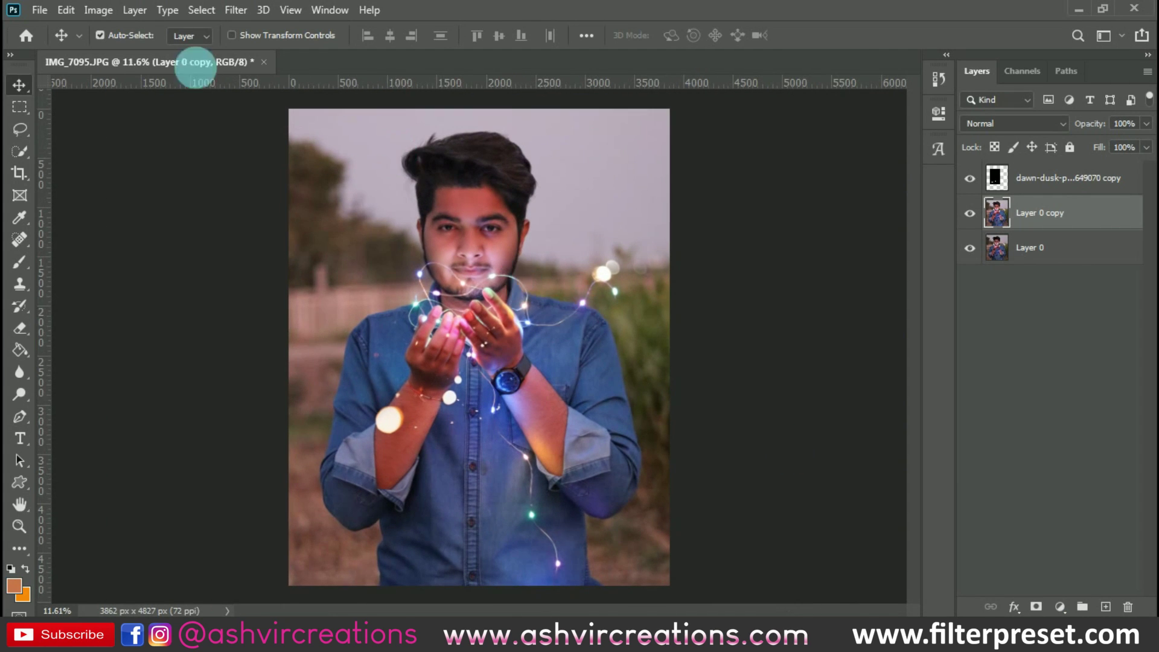
Place gdhs.jpg from the desktop above Layer 0 copy with the Screen blend mode.
{"action": "left_click", "coordinate": [607, 630]}
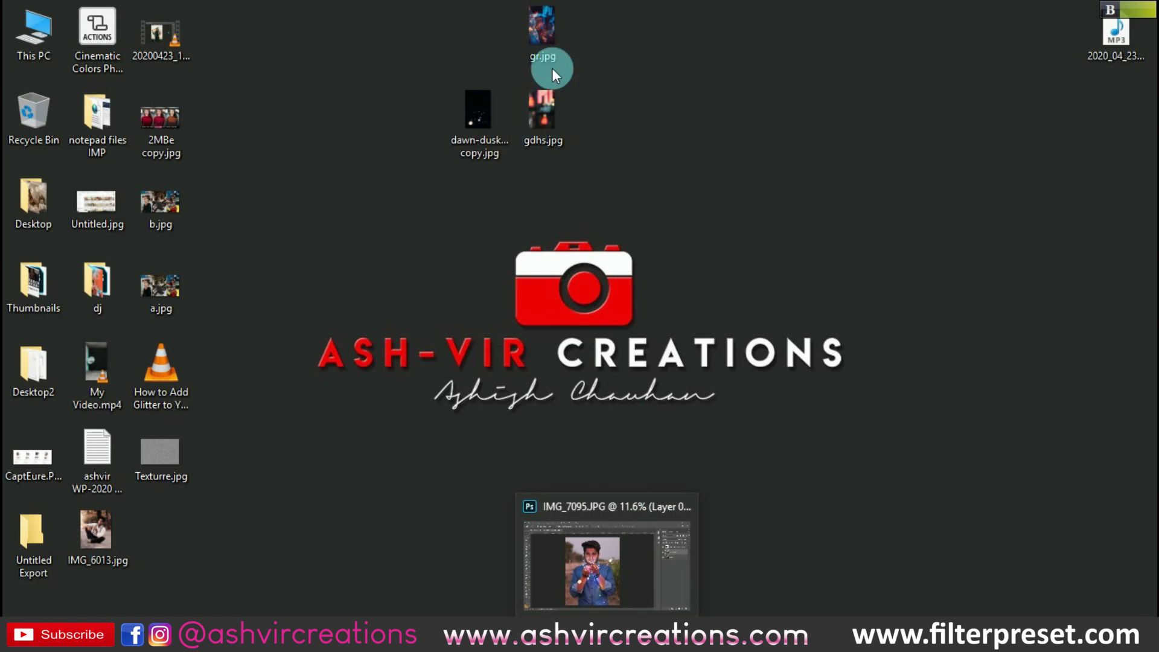
{"action": "left_click_drag", "start_coordinate": [538, 99], "coordinate": [472, 281]}
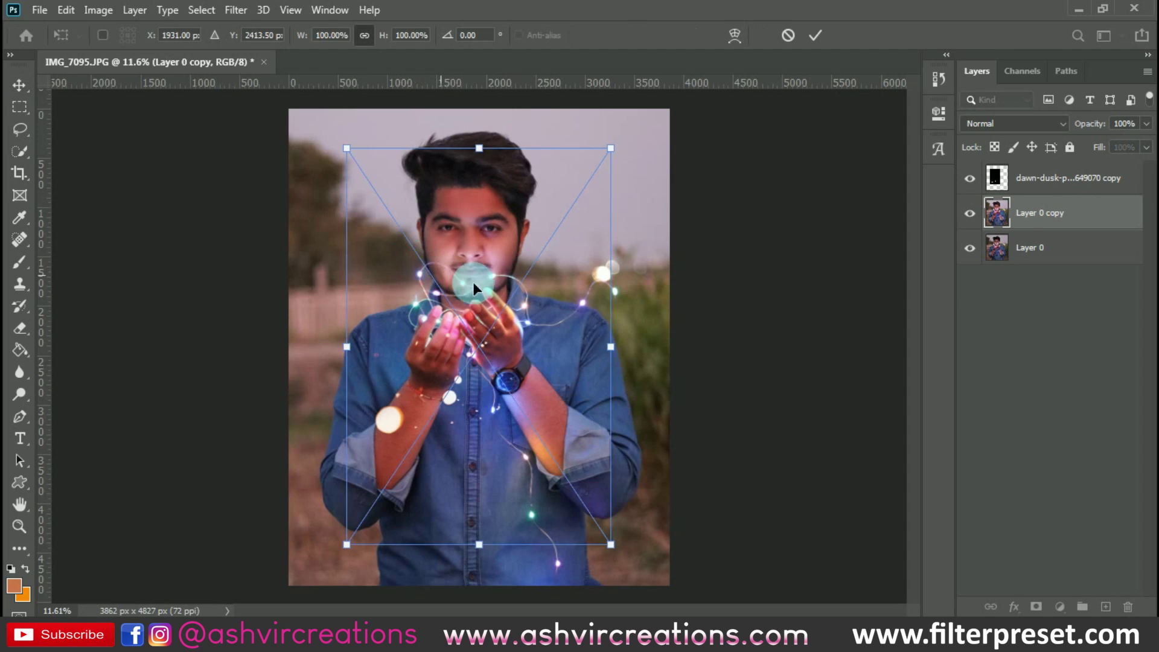
{"action": "left_click", "coordinate": [945, 161]}
{"action": "left_click", "coordinate": [988, 124]}
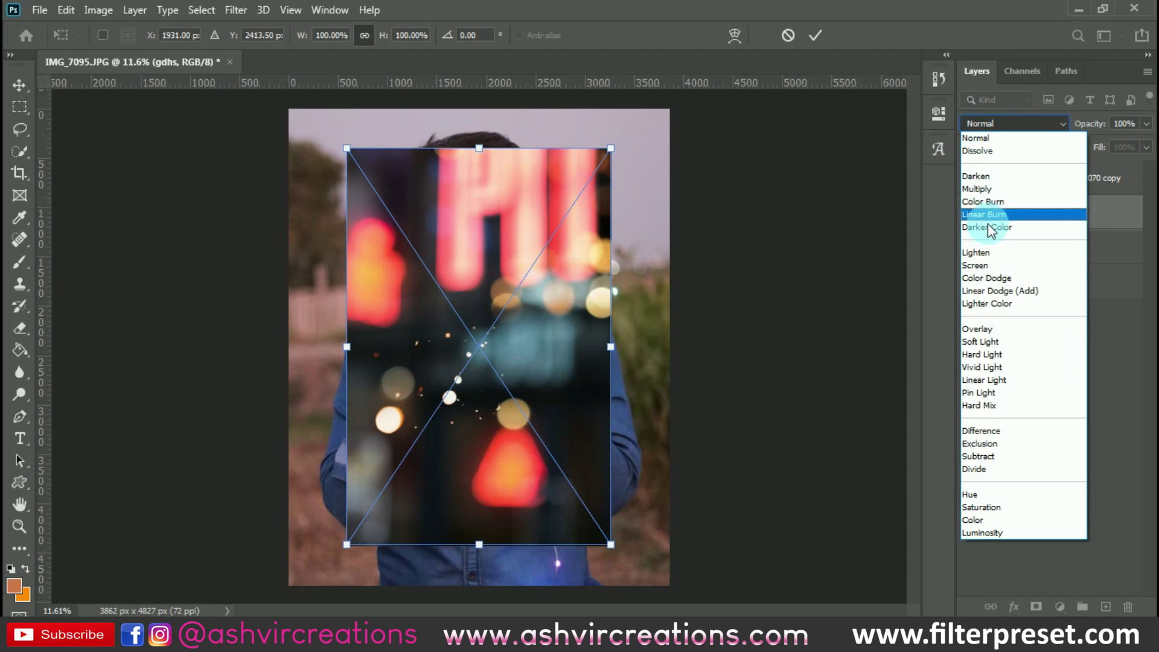
{"action": "left_click", "coordinate": [987, 265]}
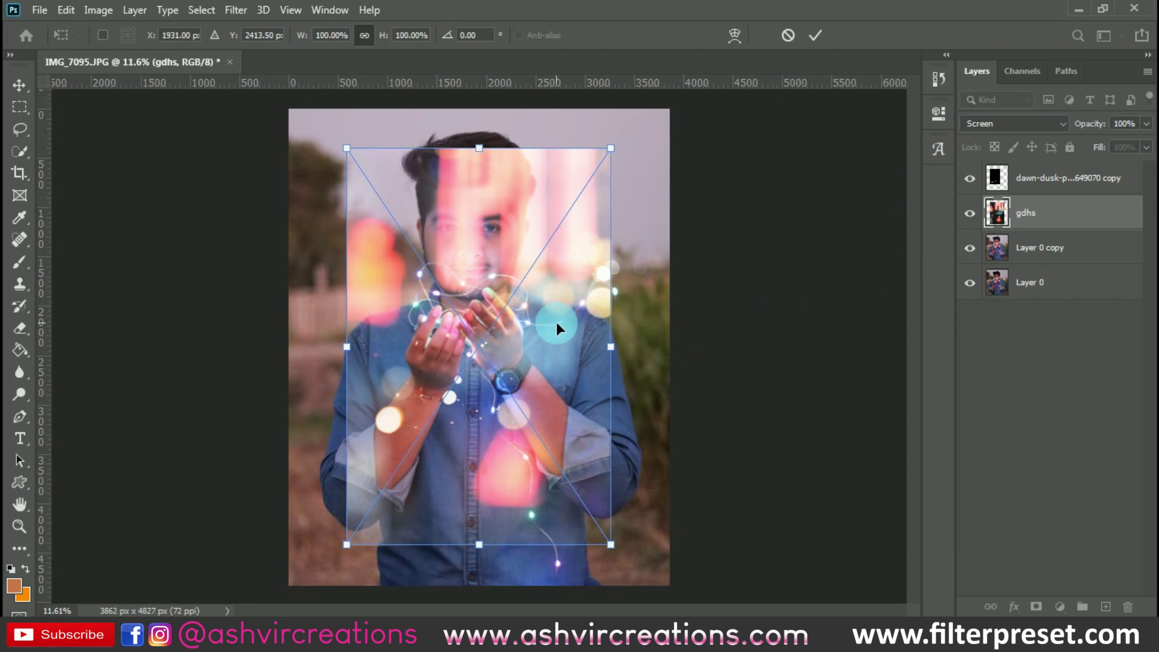
{"action": "key", "text": "Return"}
Rasterize the gdhs layer and set its black input level to 76 with Levels.
{"action": "right_click", "coordinate": [1042, 214]}
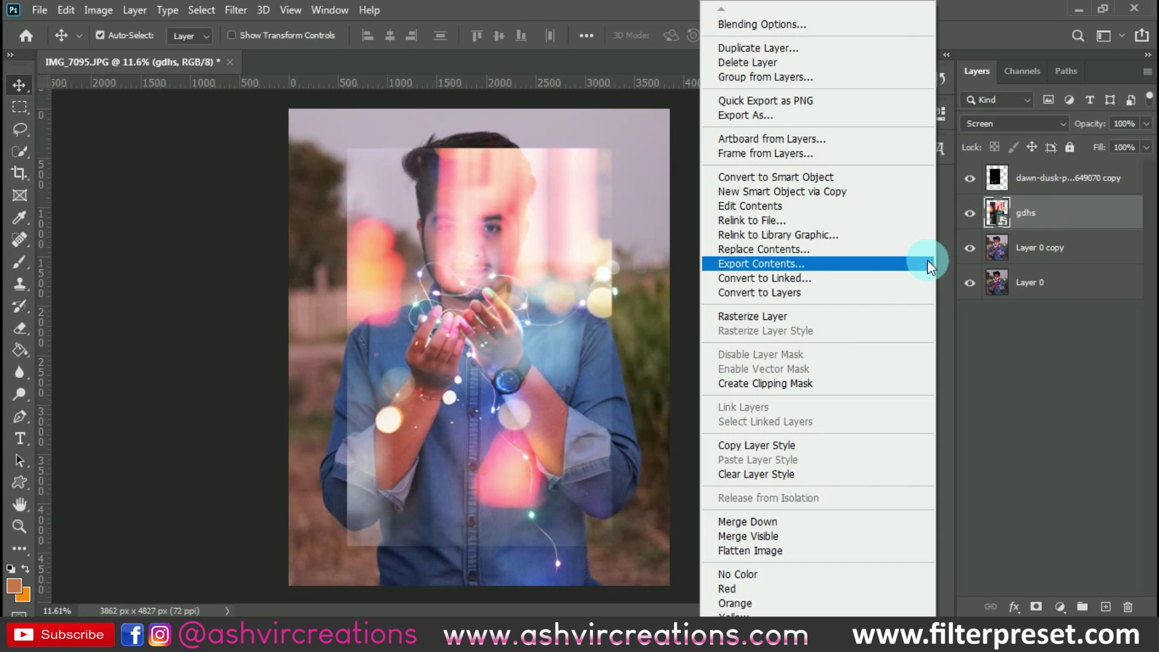
{"action": "left_click", "coordinate": [821, 316]}
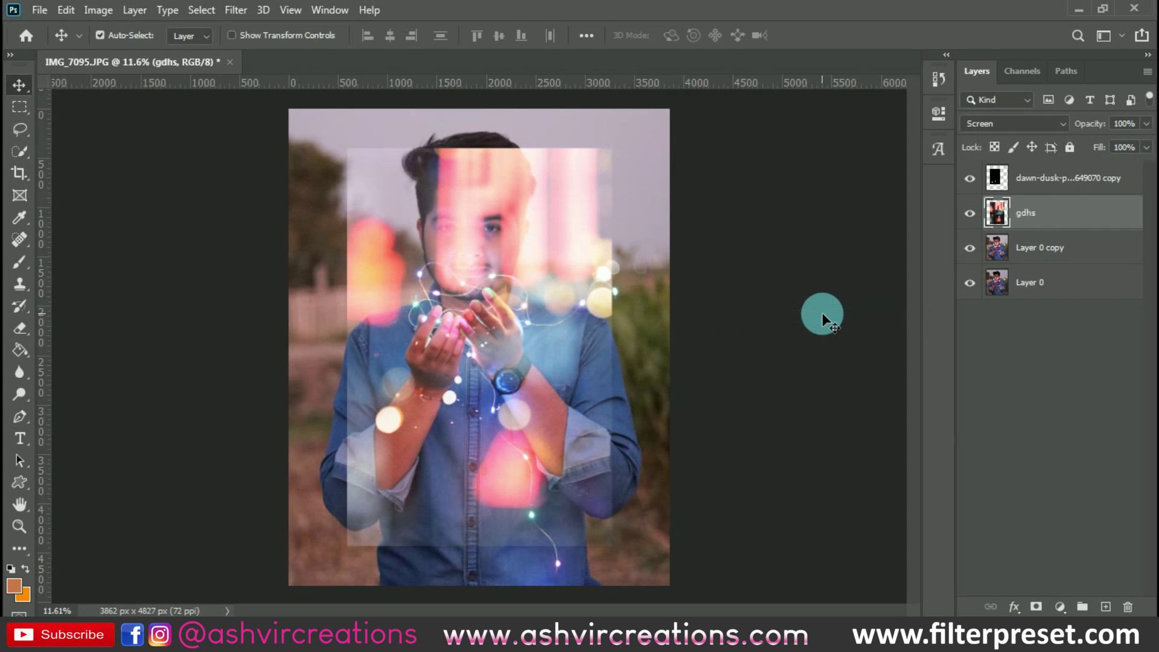
{"action": "key", "text": "ctrl+l"}
{"action": "left_click_drag", "start_coordinate": [770, 299], "coordinate": [827, 302]}
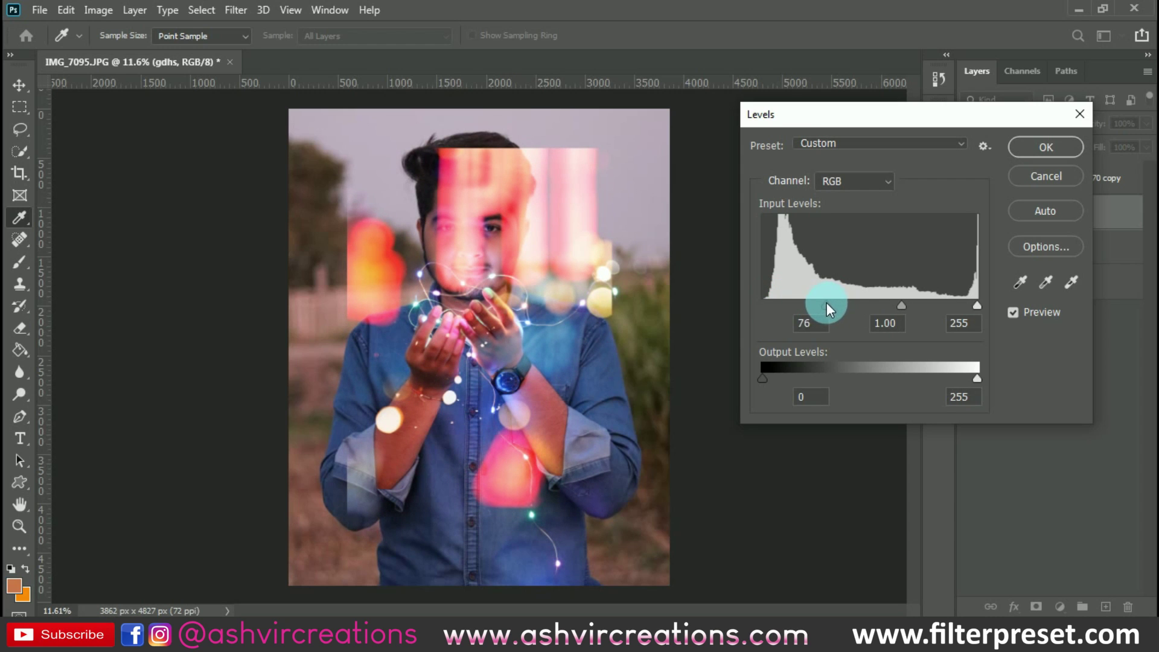
{"action": "left_click", "coordinate": [1046, 151]}
{"action": "mouse_move", "coordinate": [516, 337]}
{"action": "left_mouse_down"}
{"action": "mouse_move", "coordinate": [426, 266]}
{"action": "mouse_move", "coordinate": [509, 333]}
{"action": "left_mouse_up"}
Bring the gdhs layer to the top of the stack, scale it to about 51%, and place it in the photo's upper-left corner.
{"action": "left_click", "coordinate": [1048, 218]}
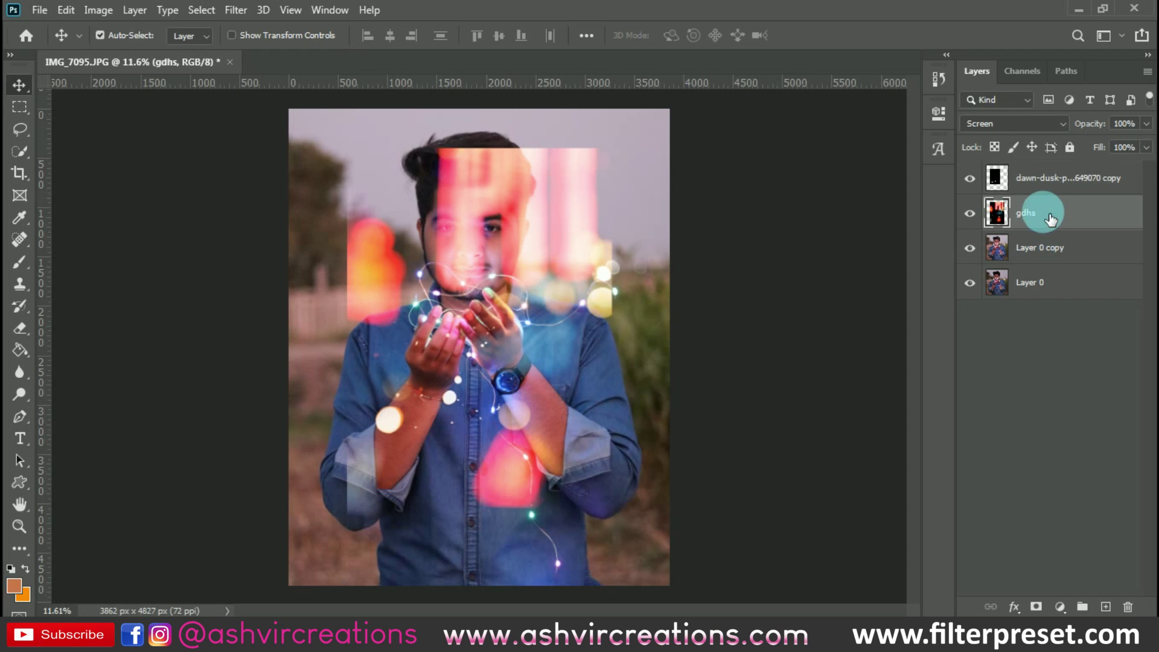
{"action": "left_click_drag", "start_coordinate": [1051, 220], "coordinate": [1037, 172]}
{"action": "key", "text": "ctrl+t"}
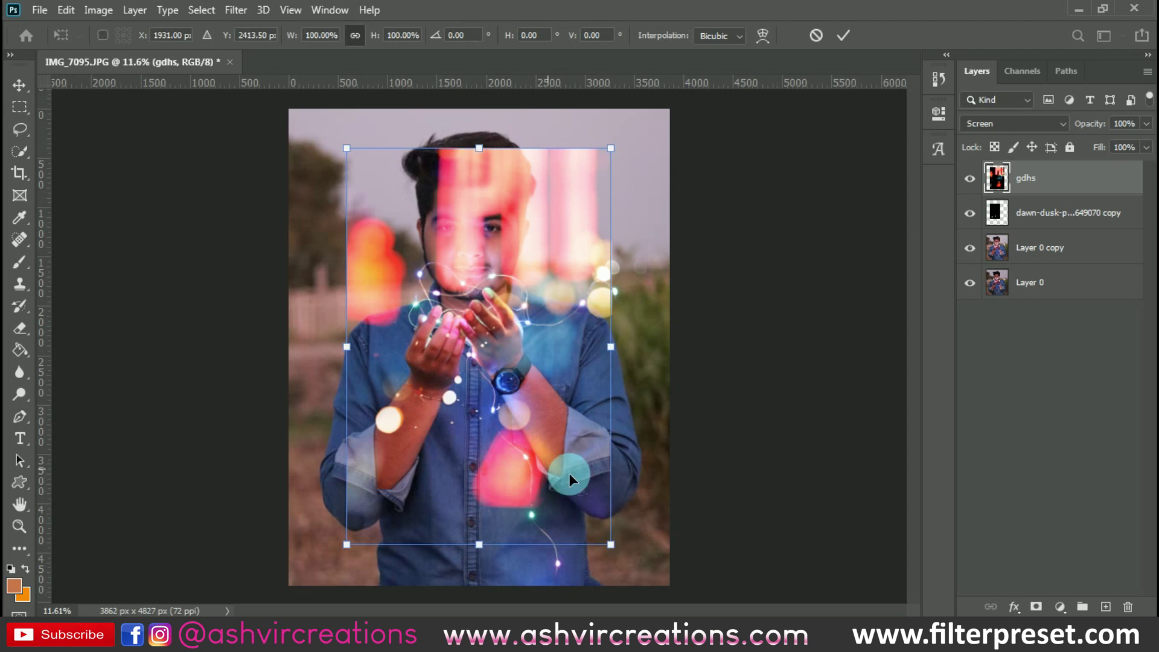
{"action": "left_click_drag", "start_coordinate": [611, 546], "coordinate": [520, 408]}
{"action": "left_click_drag", "start_coordinate": [469, 292], "coordinate": [412, 226]}
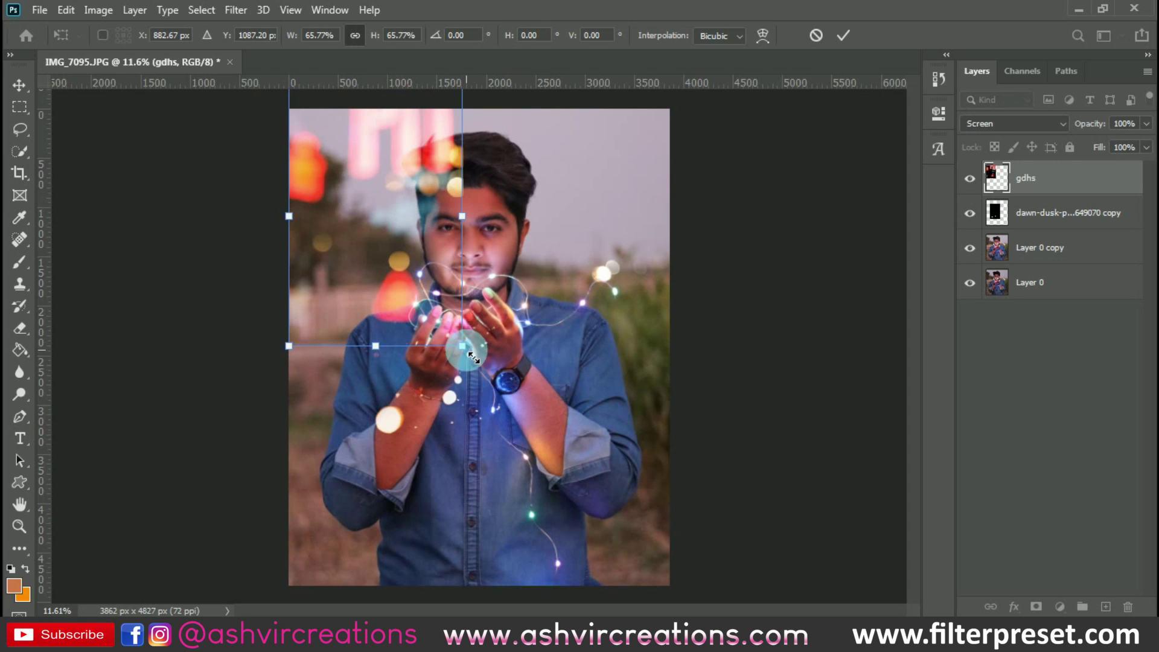
{"action": "left_click_drag", "start_coordinate": [473, 358], "coordinate": [388, 305]}
{"action": "left_click_drag", "start_coordinate": [376, 207], "coordinate": [346, 152]}
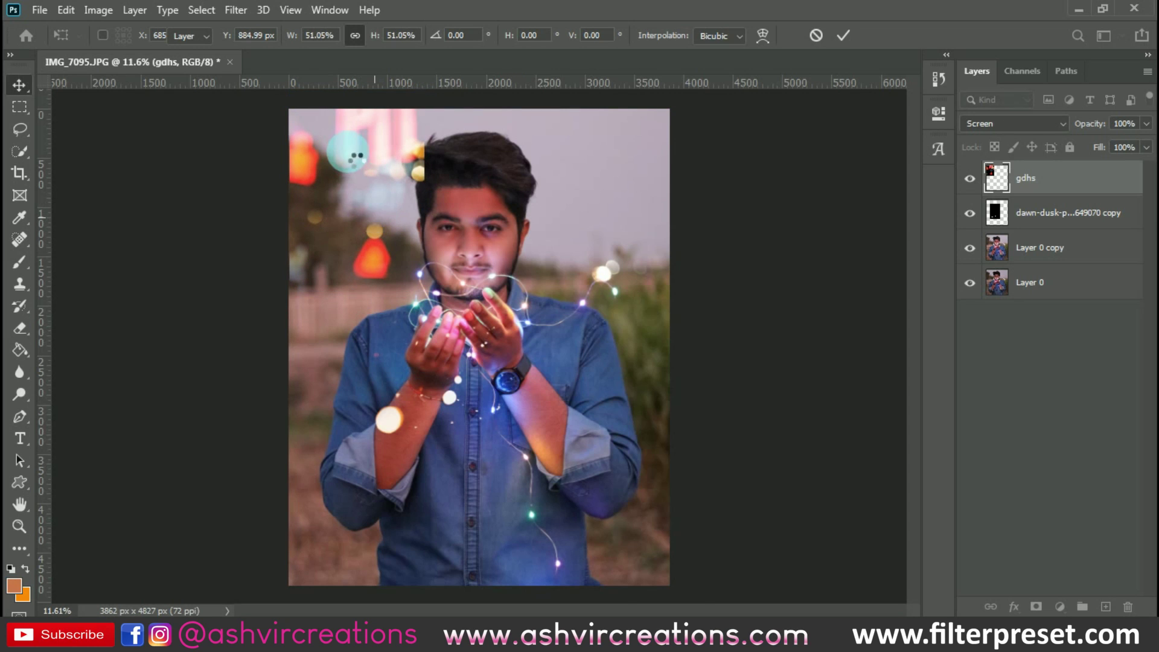
{"action": "key", "text": "Return"}
Erase the red triangular light beside the face on the gdhs layer with a 400 px Soft Round eraser.
{"action": "scroll", "coordinate": [346, 150], "scroll_direction": "up", "scroll_amount": 3, "text": "alt"}
{"action": "scroll", "coordinate": [347, 154], "scroll_direction": "up", "scroll_amount": 2}
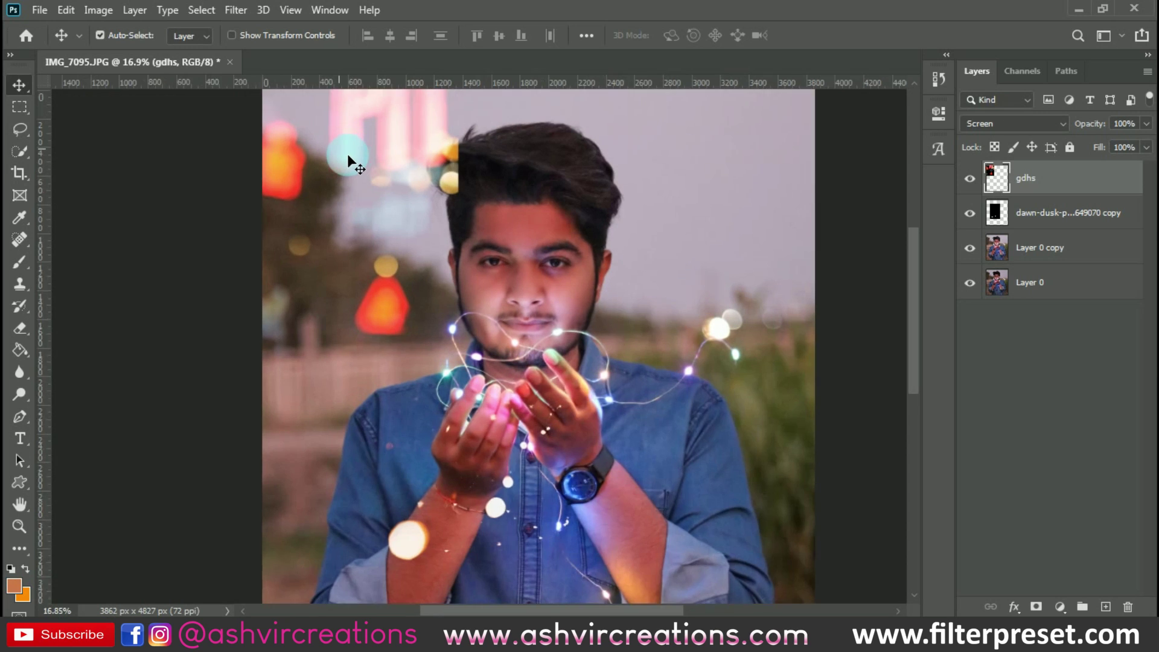
{"action": "left_click", "coordinate": [22, 327]}
{"action": "right_click", "coordinate": [445, 401]}
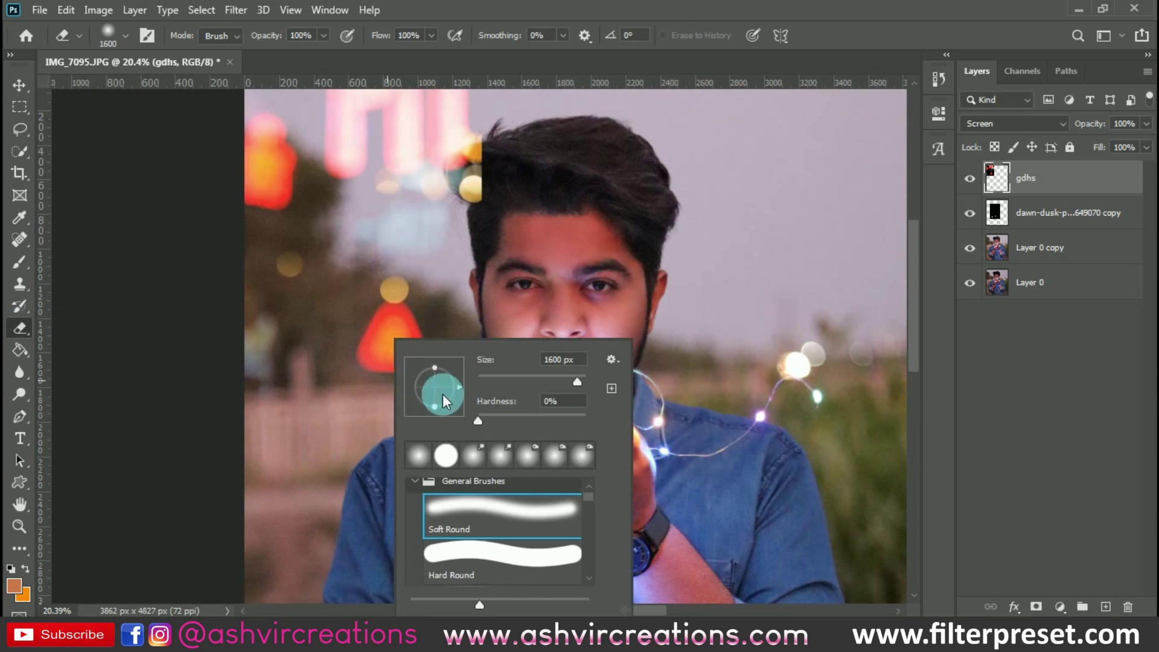
{"action": "double_click", "coordinate": [483, 510]}
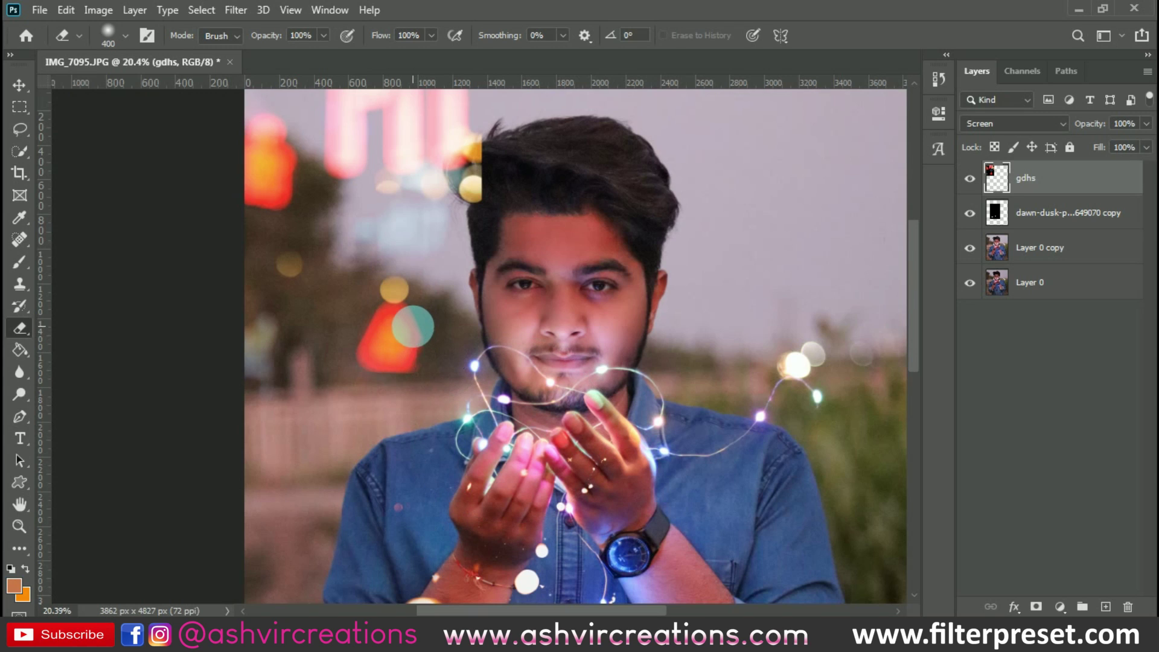
{"action": "mouse_move", "coordinate": [435, 346]}
{"action": "left_mouse_down"}
{"action": "mouse_move", "coordinate": [399, 348]}
{"action": "mouse_move", "coordinate": [431, 343]}
{"action": "mouse_move", "coordinate": [397, 342]}
{"action": "mouse_move", "coordinate": [455, 357]}
{"action": "mouse_move", "coordinate": [387, 361]}
{"action": "mouse_move", "coordinate": [414, 370]}
{"action": "left_mouse_up"}
Erase the pink lettering and the lights overlapping the hair on the gdhs layer with a 500 px eraser.
{"action": "key", "text": "bracketright"}
{"action": "key", "text": "bracketright"}
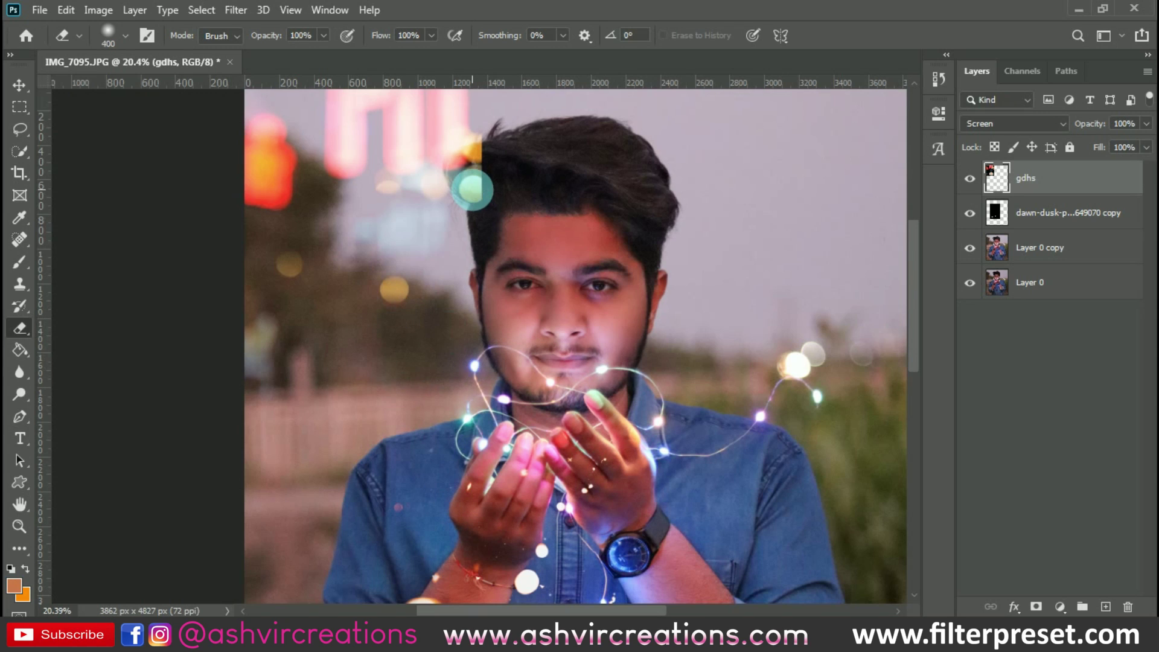
{"action": "mouse_move", "coordinate": [509, 139]}
{"action": "left_mouse_down"}
{"action": "mouse_move", "coordinate": [474, 207]}
{"action": "mouse_move", "coordinate": [481, 167]}
{"action": "mouse_move", "coordinate": [412, 214]}
{"action": "mouse_move", "coordinate": [389, 215]}
{"action": "mouse_move", "coordinate": [376, 192]}
{"action": "mouse_move", "coordinate": [382, 136]}
{"action": "mouse_move", "coordinate": [465, 161]}
{"action": "mouse_move", "coordinate": [416, 137]}
{"action": "mouse_move", "coordinate": [465, 174]}
{"action": "mouse_move", "coordinate": [393, 215]}
{"action": "mouse_move", "coordinate": [435, 263]}
{"action": "mouse_move", "coordinate": [470, 258]}
{"action": "mouse_move", "coordinate": [421, 251]}
{"action": "mouse_move", "coordinate": [454, 270]}
{"action": "left_mouse_up"}
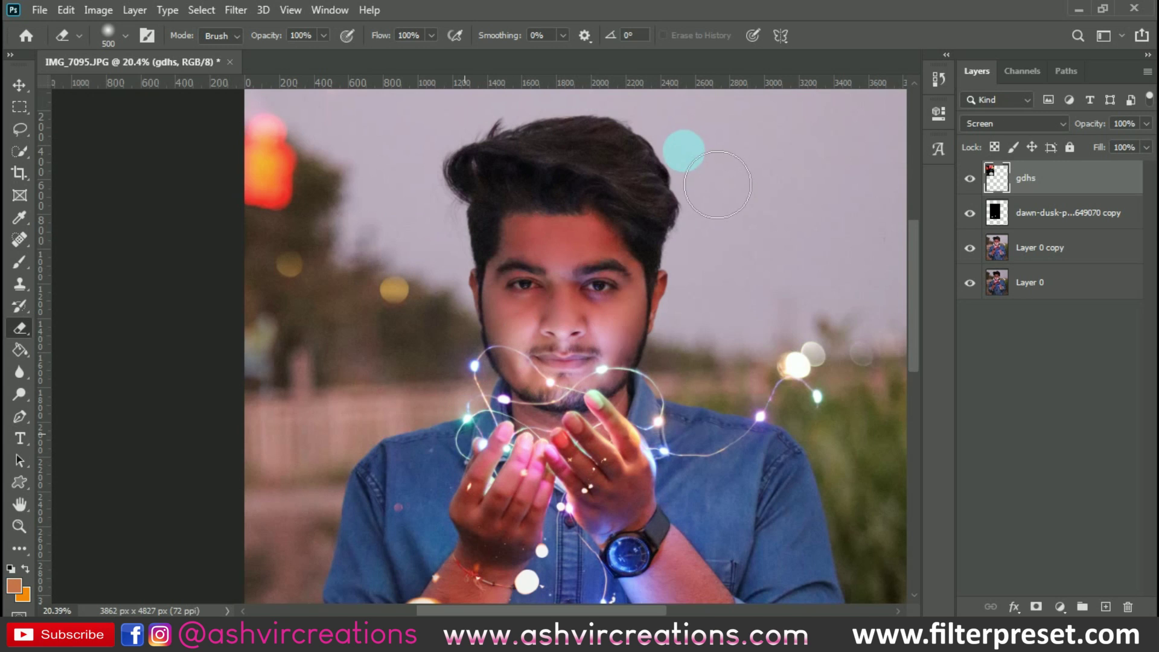
{"action": "scroll", "coordinate": [702, 174], "scroll_direction": "down", "scroll_amount": 3}
{"action": "scroll", "coordinate": [477, 161], "scroll_direction": "up", "scroll_amount": 3}
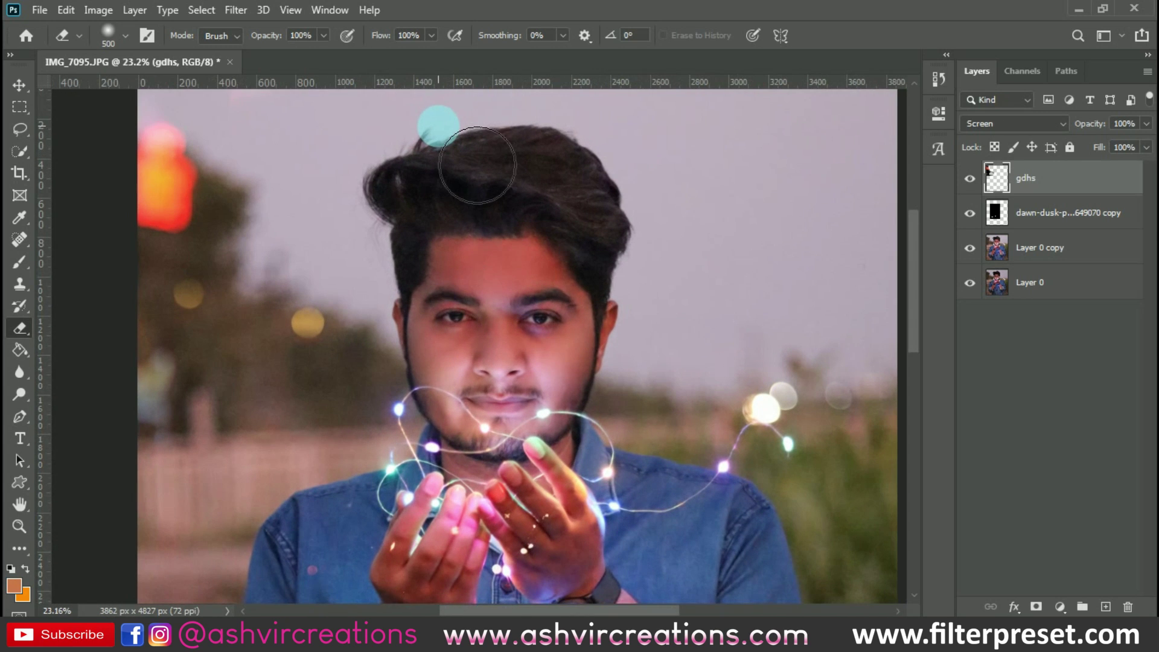
Toggle the visibility of the gdhs and dawn-dusk-person overlays to compare their effect on the photo.
{"action": "scroll", "coordinate": [492, 162], "scroll_direction": "down", "scroll_amount": 2}
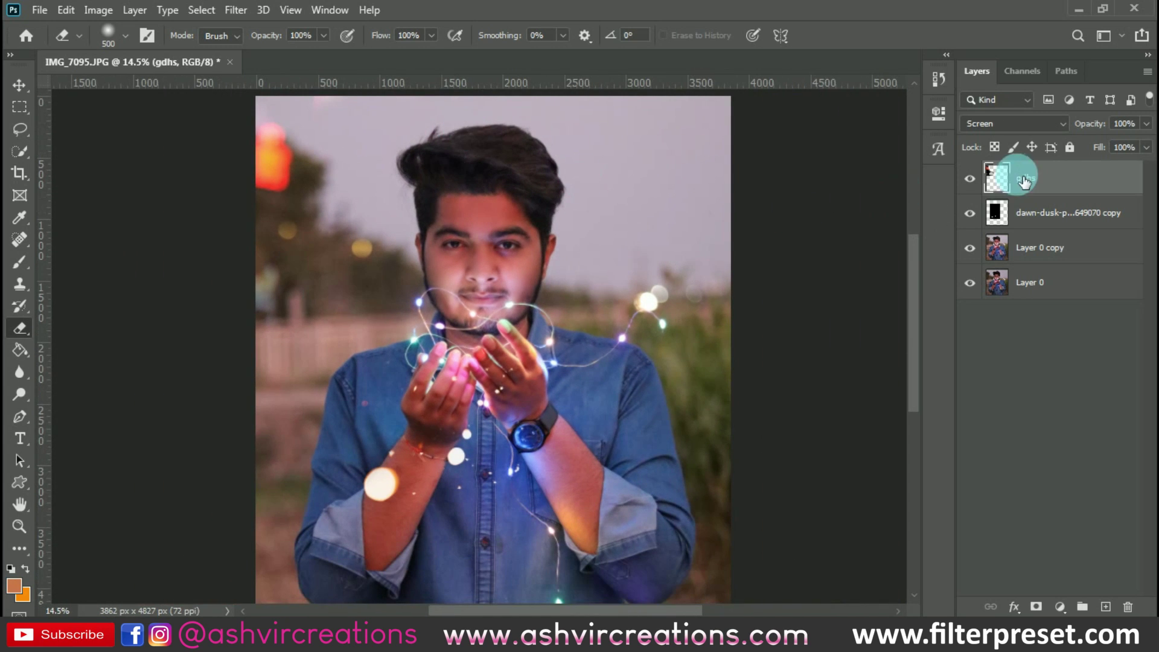
{"action": "left_click", "coordinate": [969, 178]}
{"action": "left_click", "coordinate": [970, 211]}
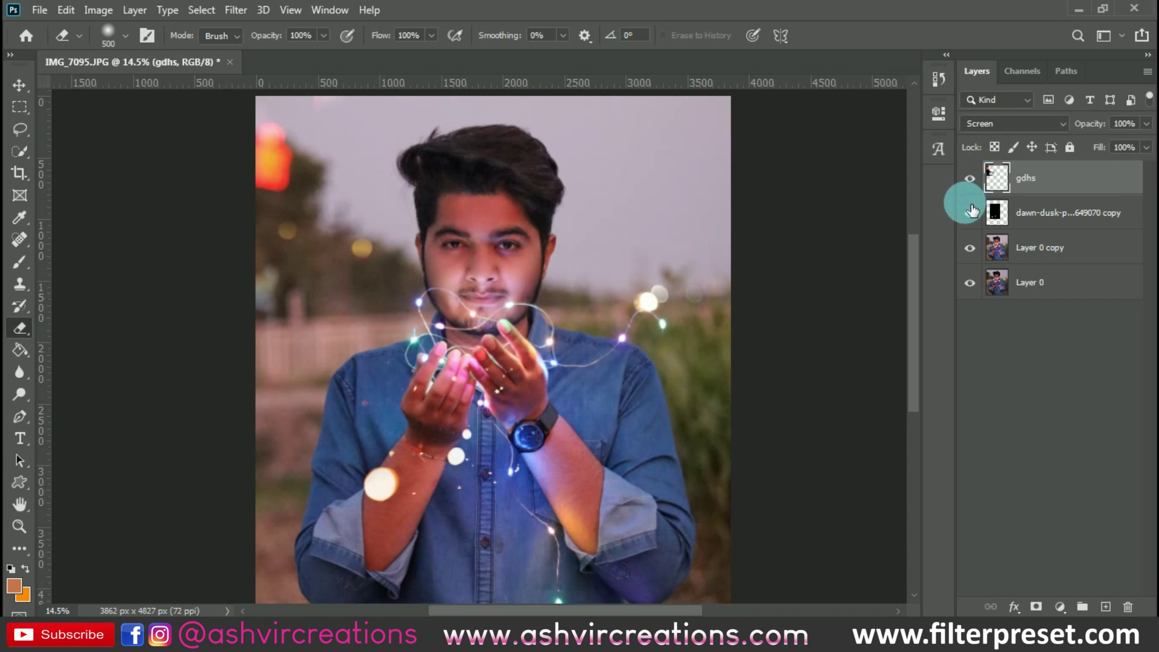
{"action": "left_click", "coordinate": [568, 293]}
{"action": "scroll", "coordinate": [568, 290], "scroll_direction": "down", "scroll_amount": 2}
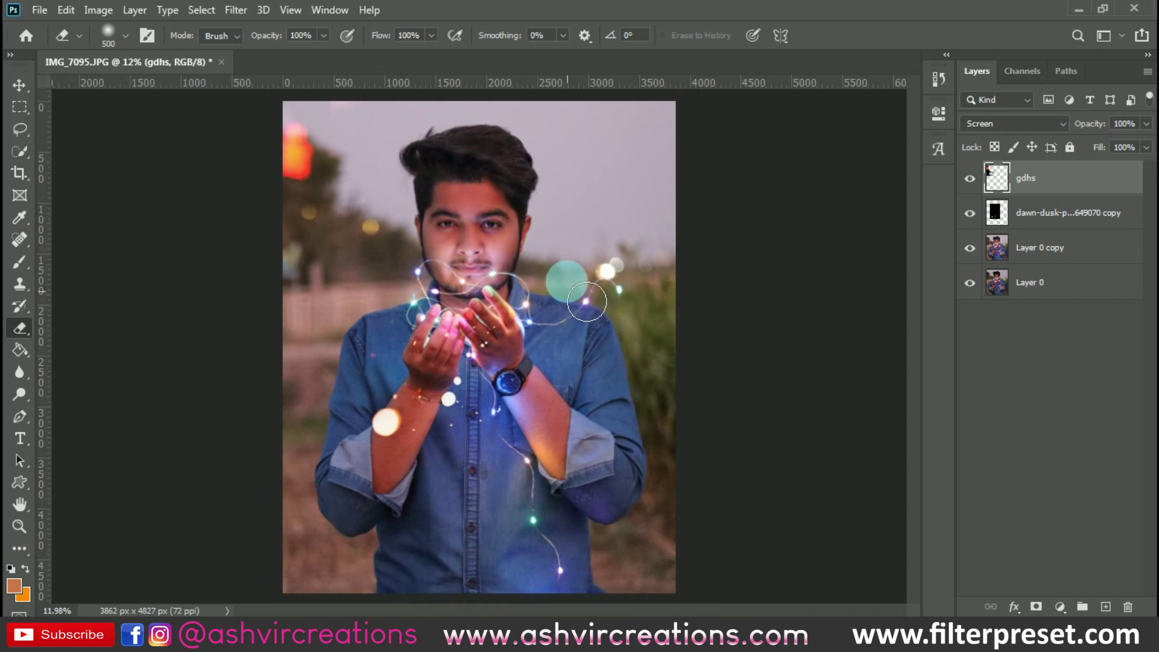
Place gr.jpg from the desktop over the portrait as a new layer and scale it to about 127%.
{"action": "key", "text": "v"}
{"action": "left_click", "coordinate": [559, 303]}
{"action": "left_click", "coordinate": [607, 630]}
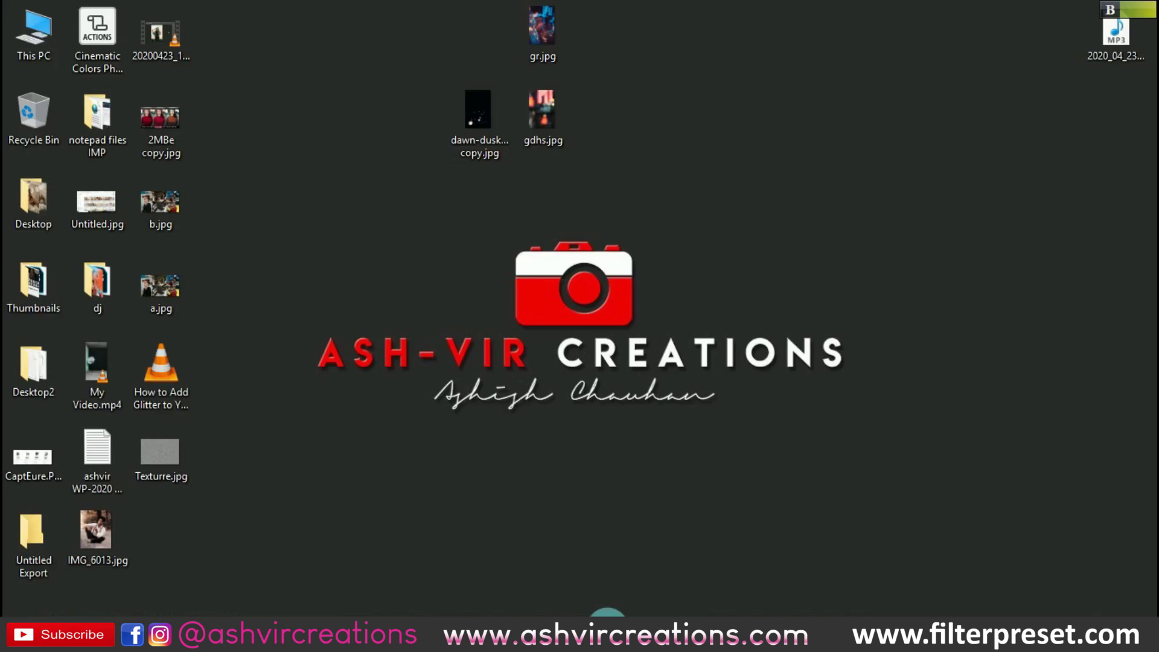
{"action": "left_click_drag", "start_coordinate": [544, 30], "coordinate": [564, 330]}
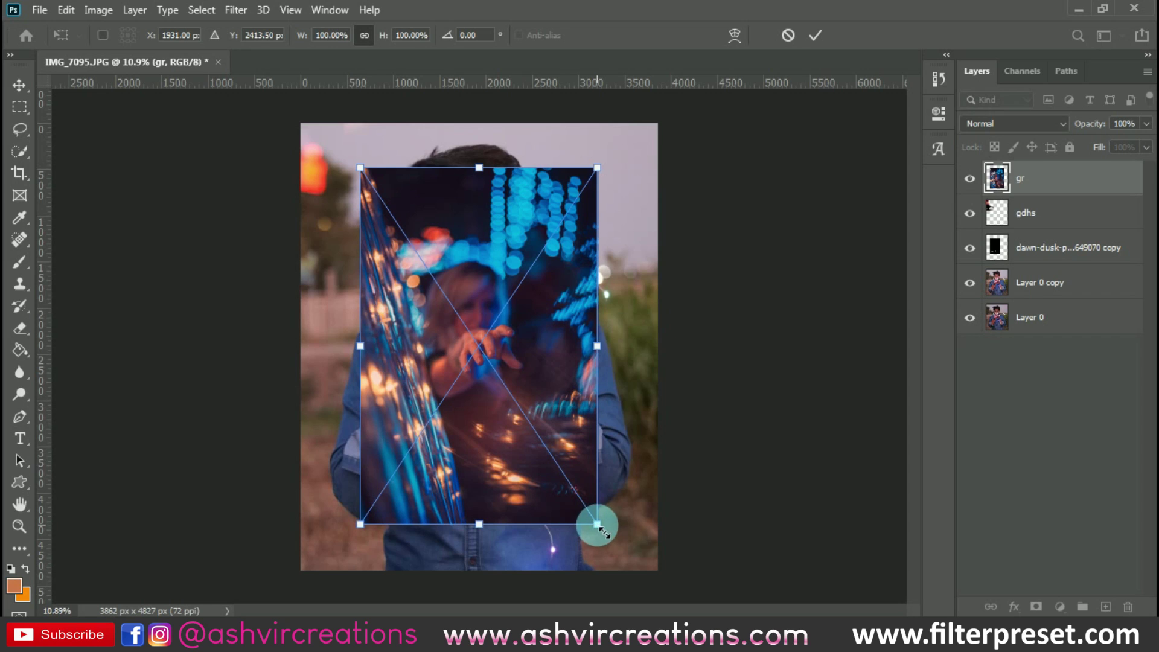
{"action": "left_click_drag", "start_coordinate": [603, 531], "coordinate": [634, 576]}
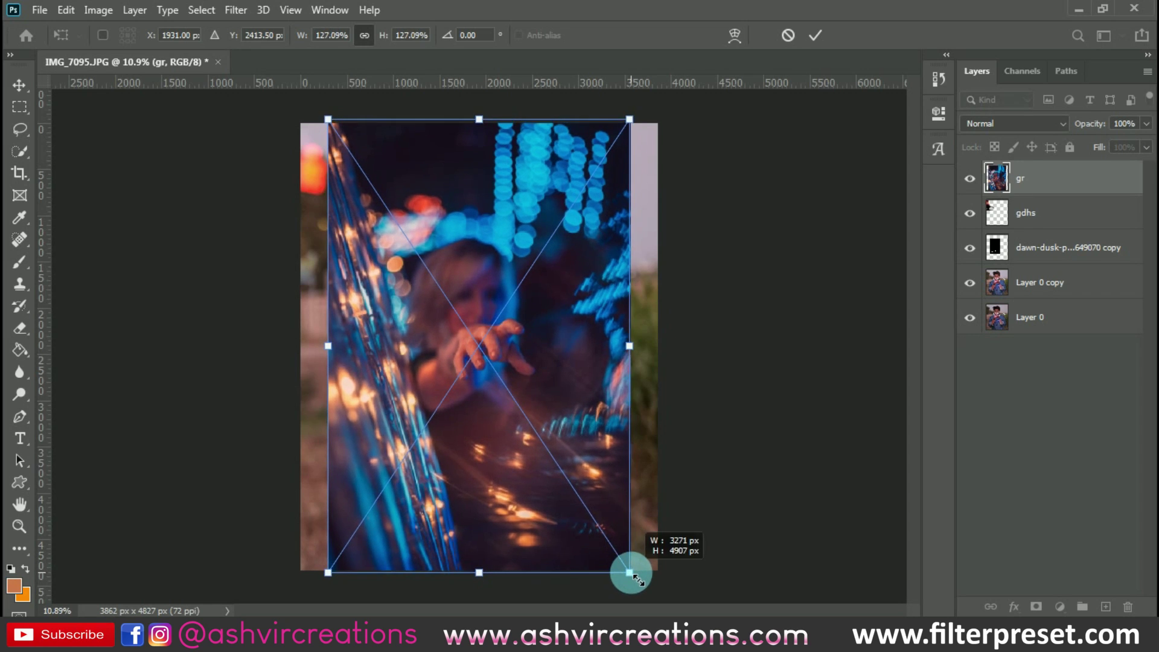
Flip the placed gr image horizontally and rasterize its layer.
{"action": "right_click", "coordinate": [560, 481]}
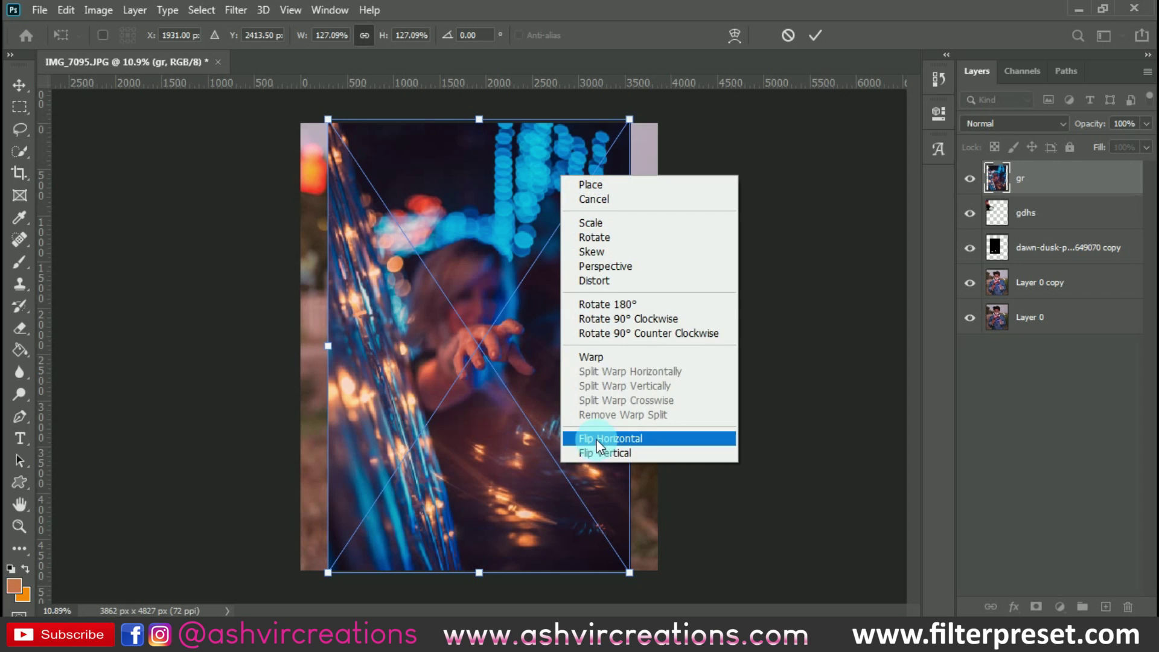
{"action": "left_click", "coordinate": [569, 436]}
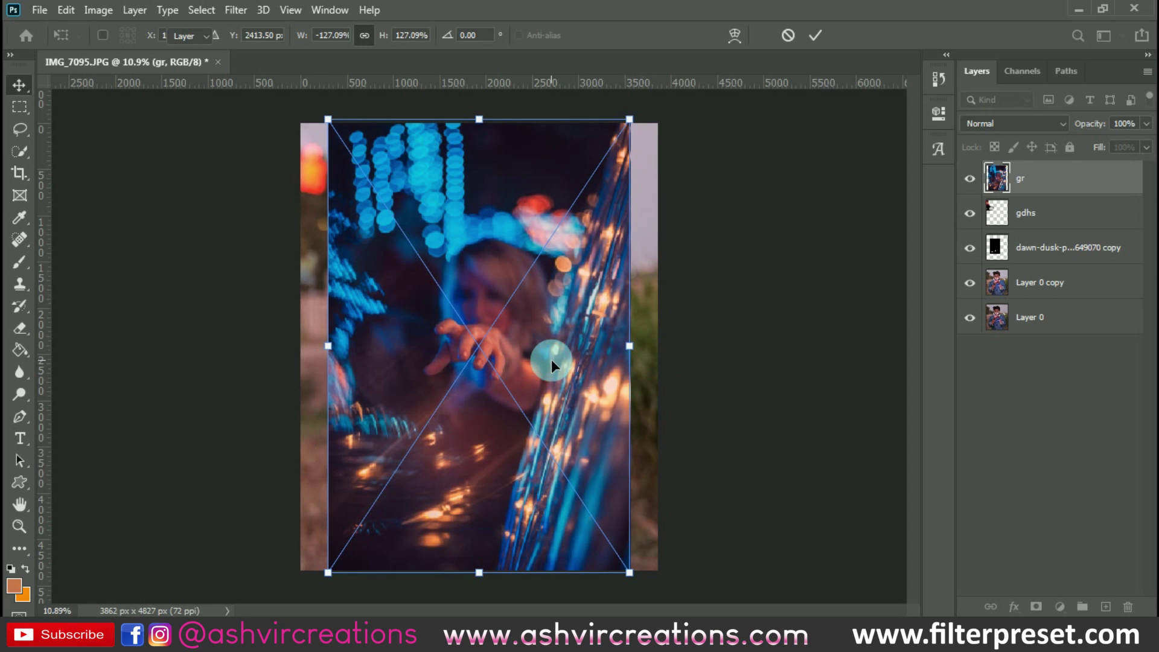
{"action": "left_click", "coordinate": [1046, 176]}
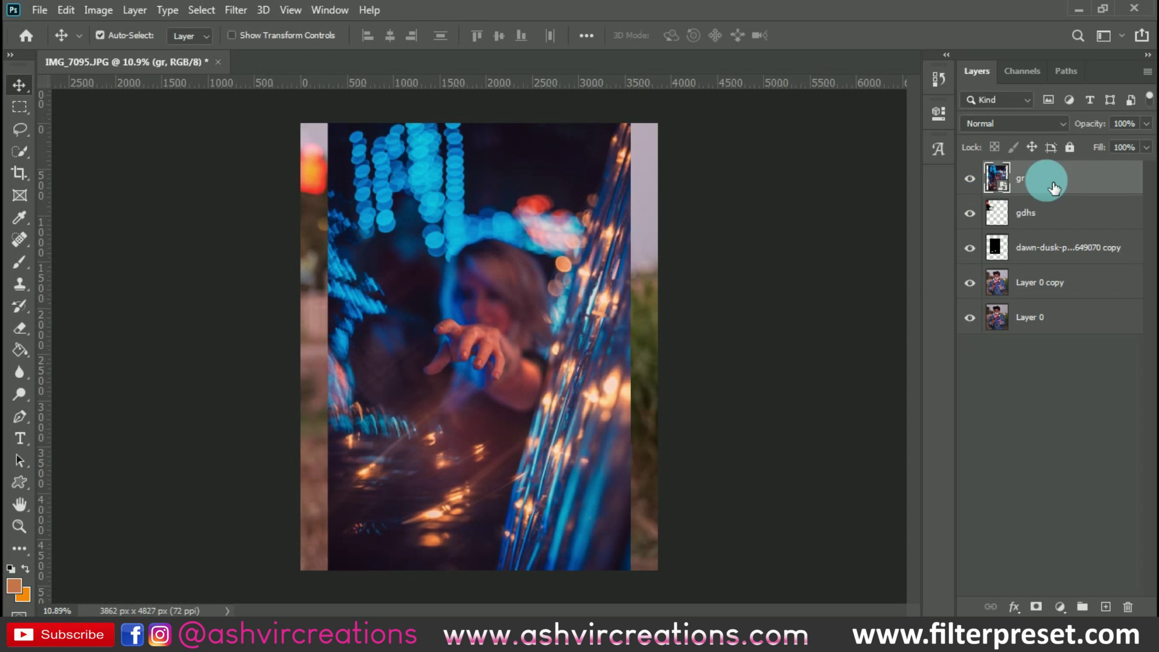
{"action": "right_click", "coordinate": [1043, 178]}
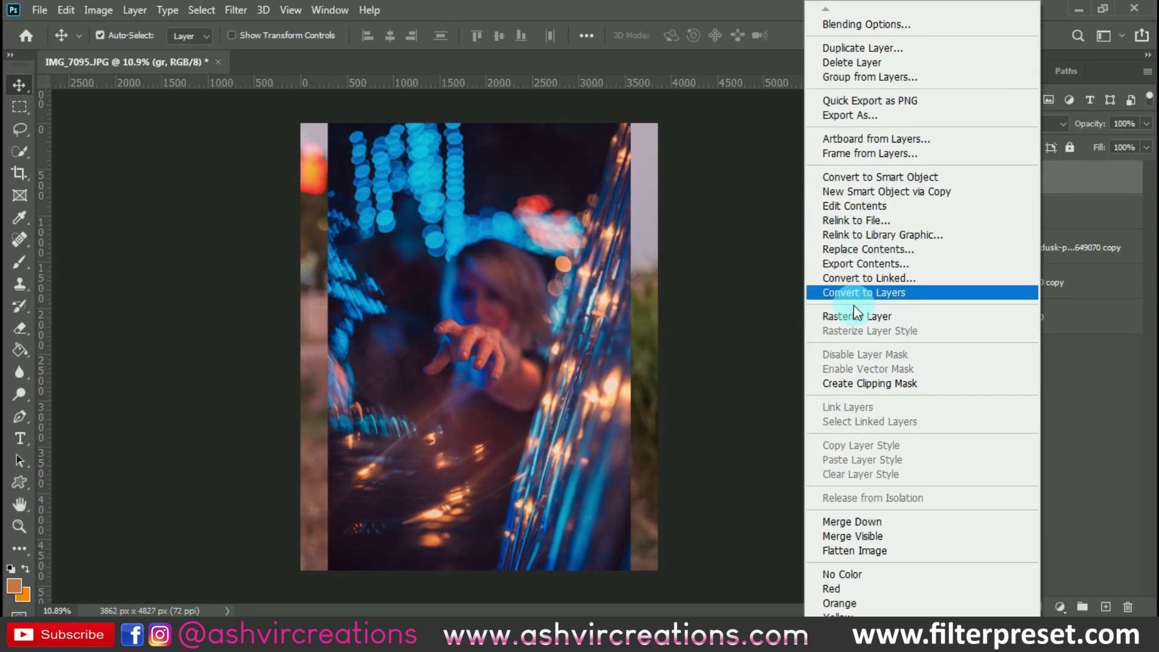
{"action": "left_click", "coordinate": [933, 312]}
Set the gr layer's blend mode to Screen and raise its Levels shadow input to 62.
{"action": "left_click", "coordinate": [986, 124]}
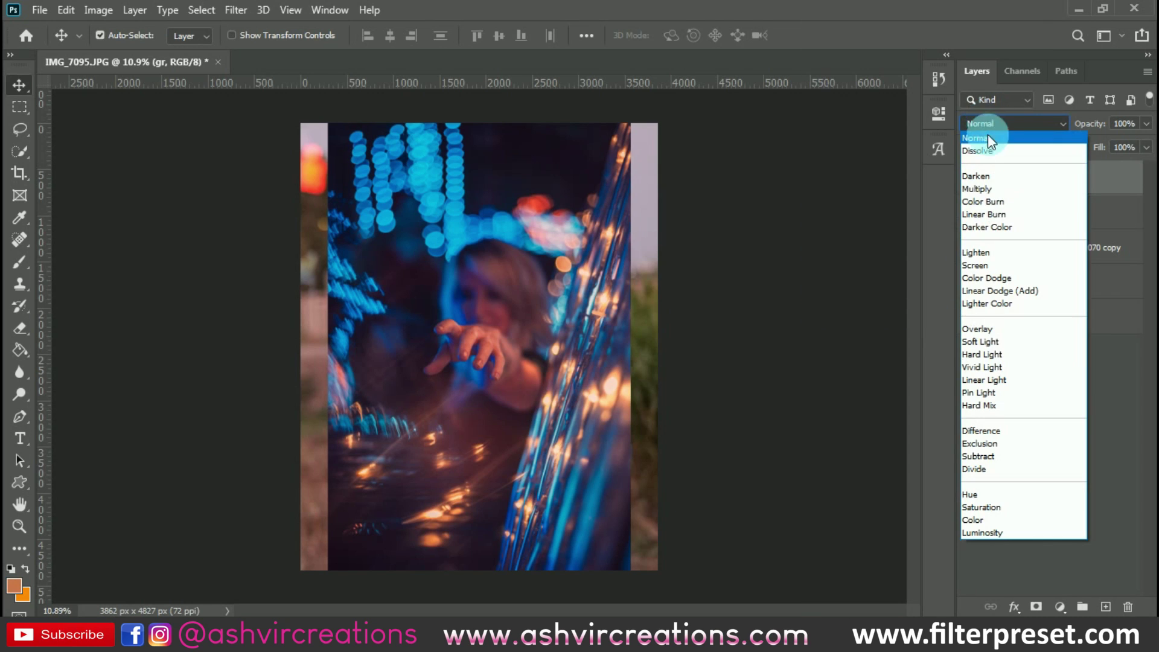
{"action": "left_click", "coordinate": [979, 266]}
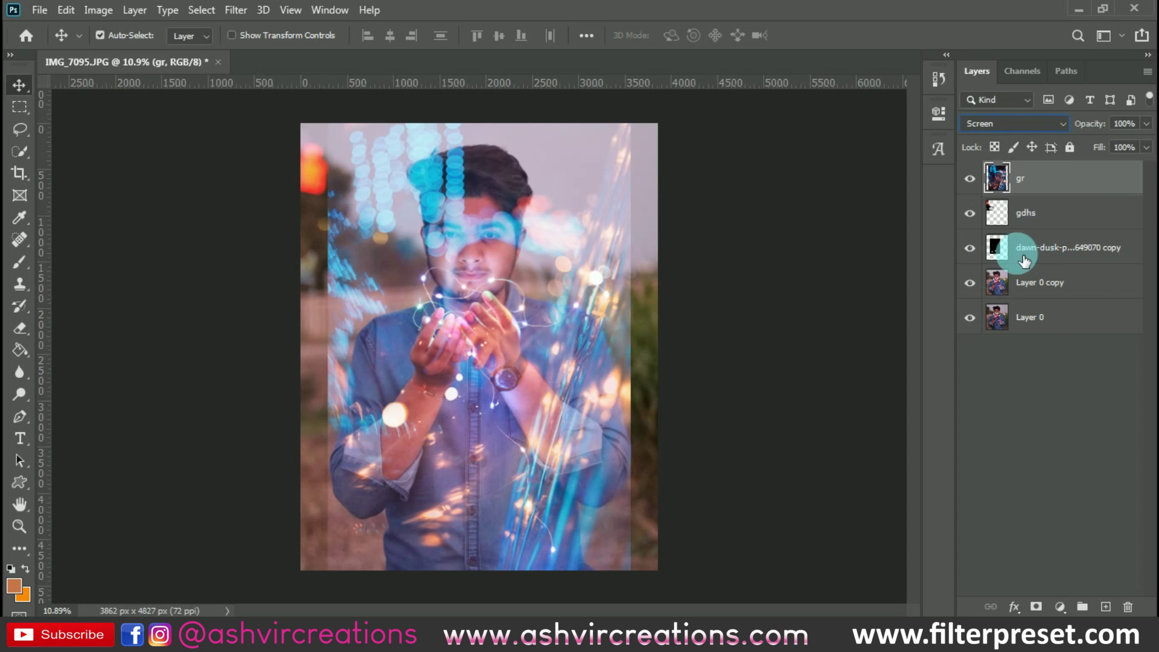
{"action": "key", "text": "ctrl+l"}
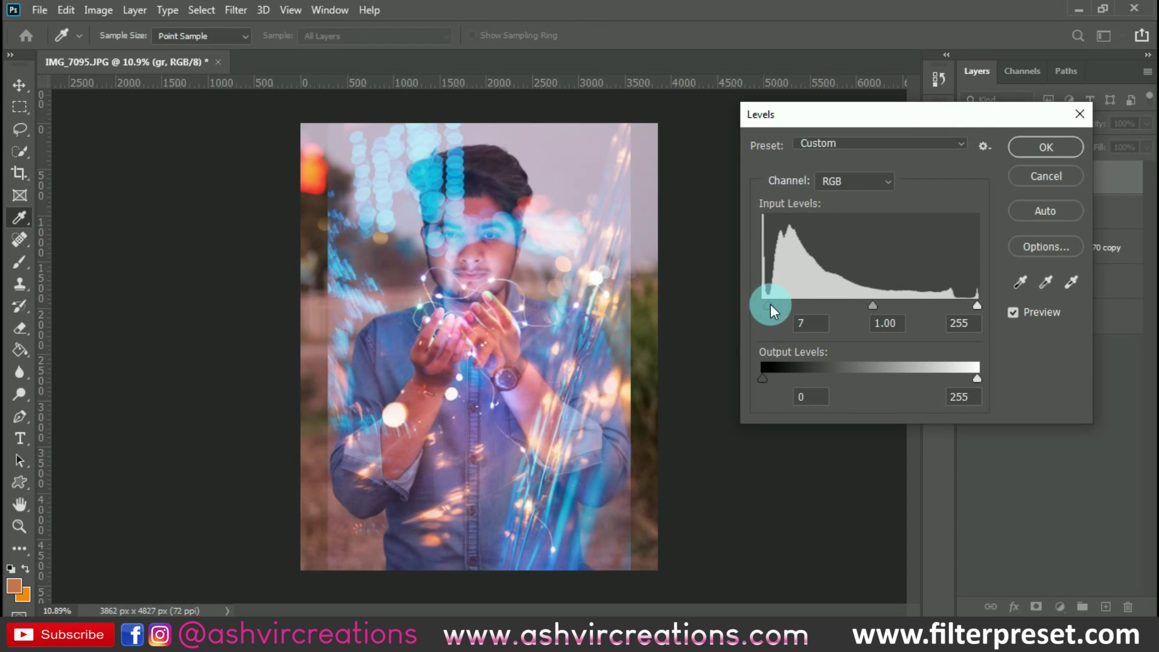
{"action": "left_click_drag", "start_coordinate": [771, 306], "coordinate": [816, 307]}
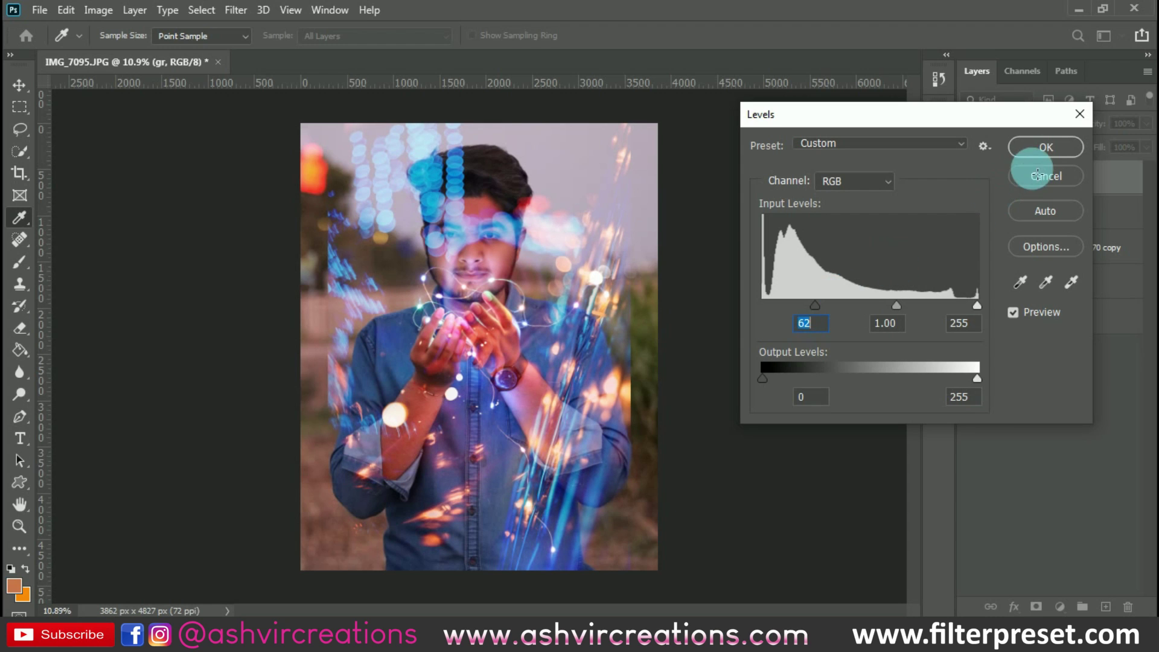
{"action": "left_click", "coordinate": [1045, 147]}
Enlarge the gr layer to about 148% and shift it so its light streaks run along the photo's right edge.
{"action": "key", "text": "v"}
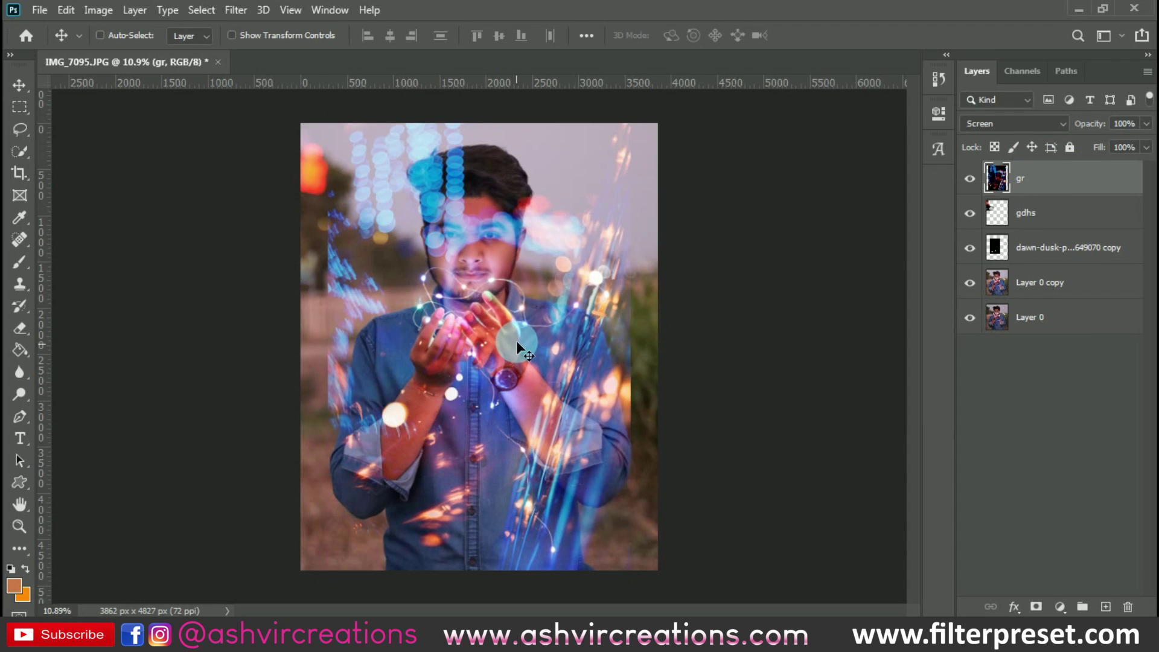
{"action": "key", "text": "ctrl+t"}
{"action": "left_click_drag", "start_coordinate": [526, 334], "coordinate": [560, 334]}
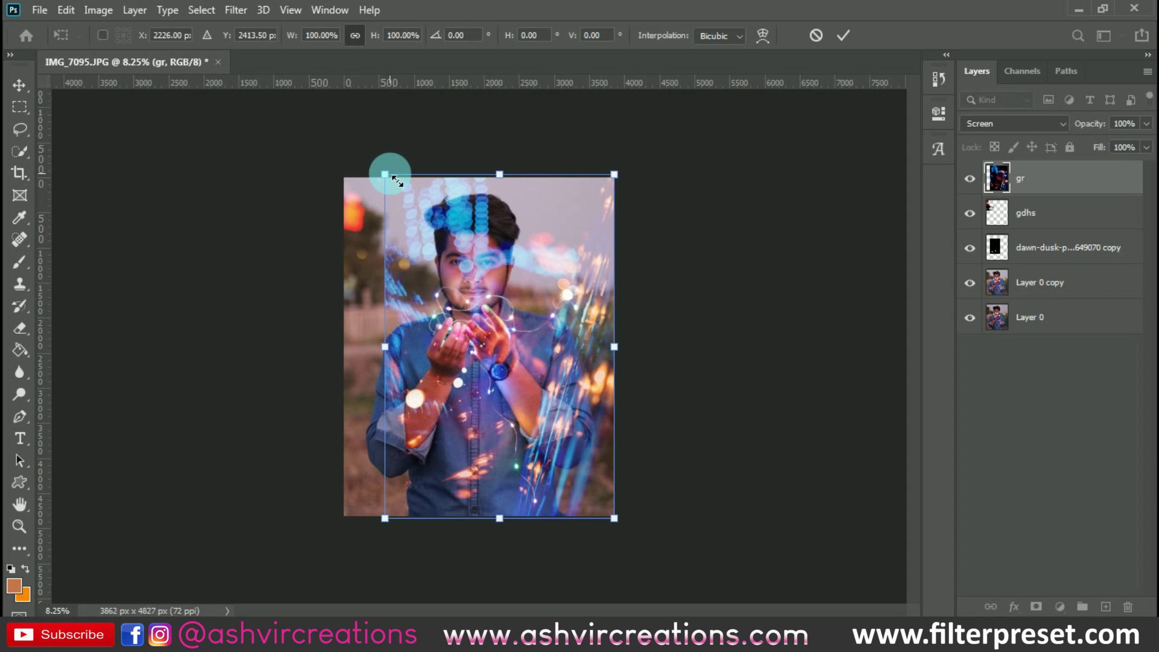
{"action": "key", "text": "ctrl+minus"}
{"action": "left_click_drag", "start_coordinate": [389, 172], "coordinate": [265, 111]}
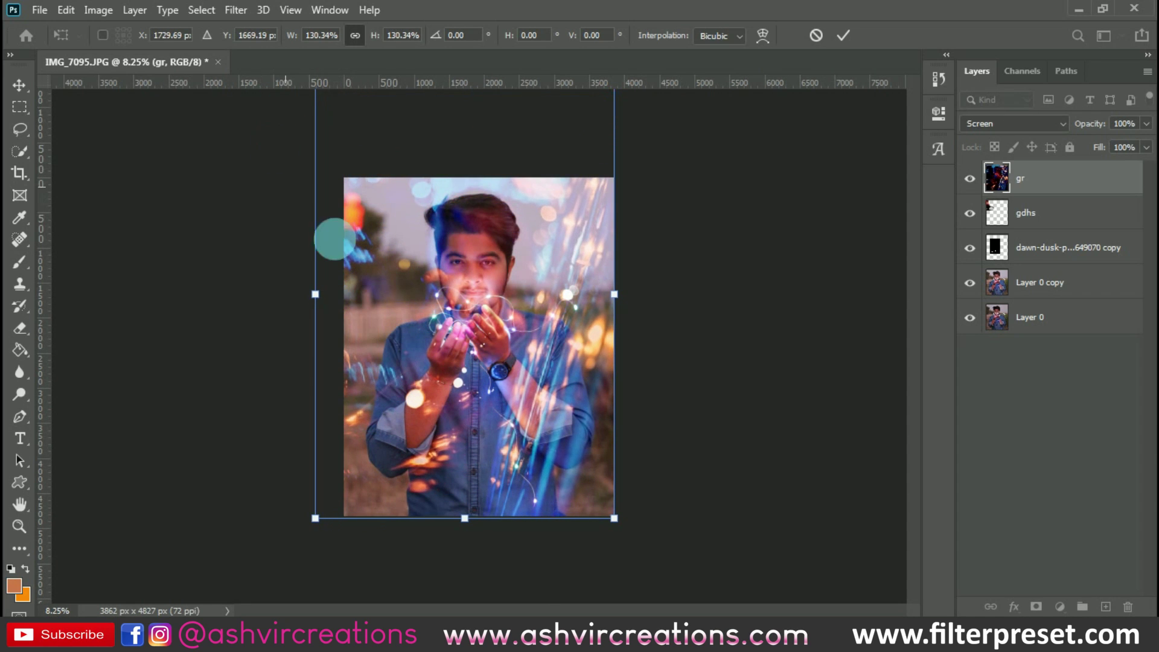
{"action": "left_click_drag", "start_coordinate": [458, 298], "coordinate": [496, 316]}
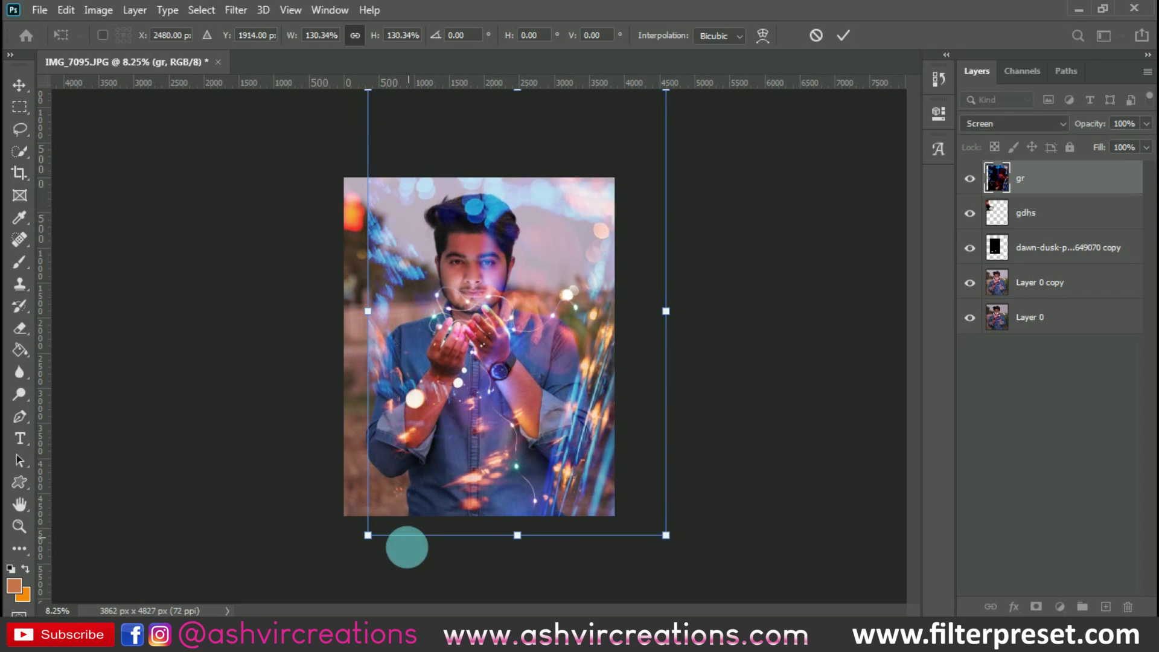
{"action": "left_click_drag", "start_coordinate": [370, 536], "coordinate": [324, 594]}
{"action": "left_click_drag", "start_coordinate": [495, 331], "coordinate": [527, 280]}
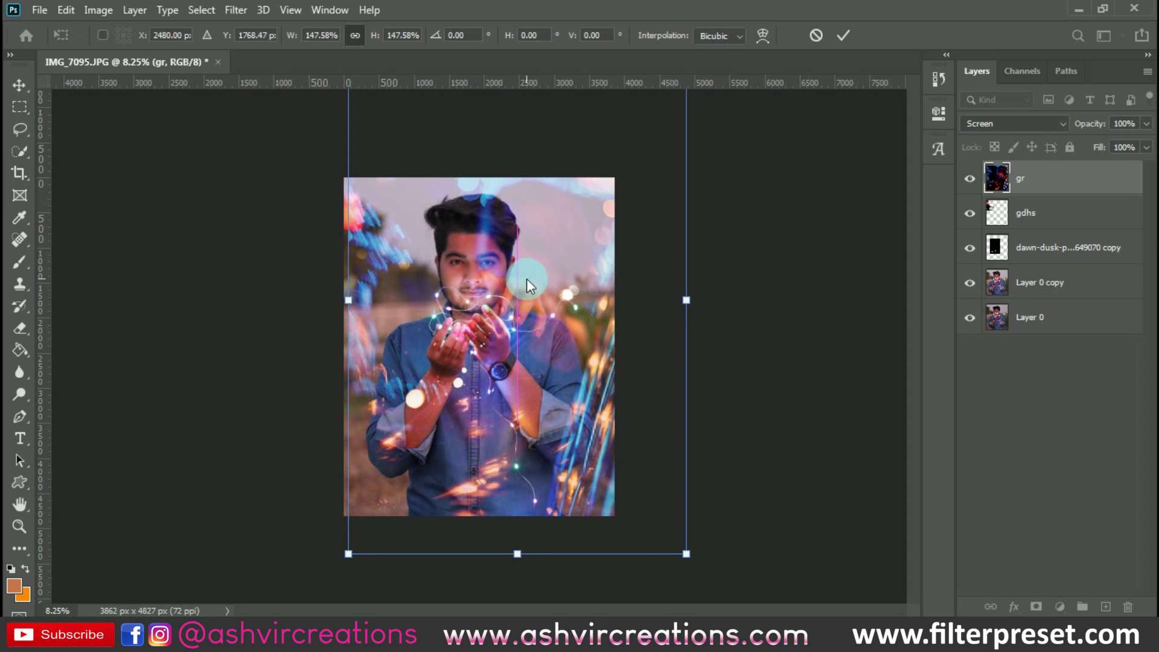
{"action": "key", "text": "Return"}
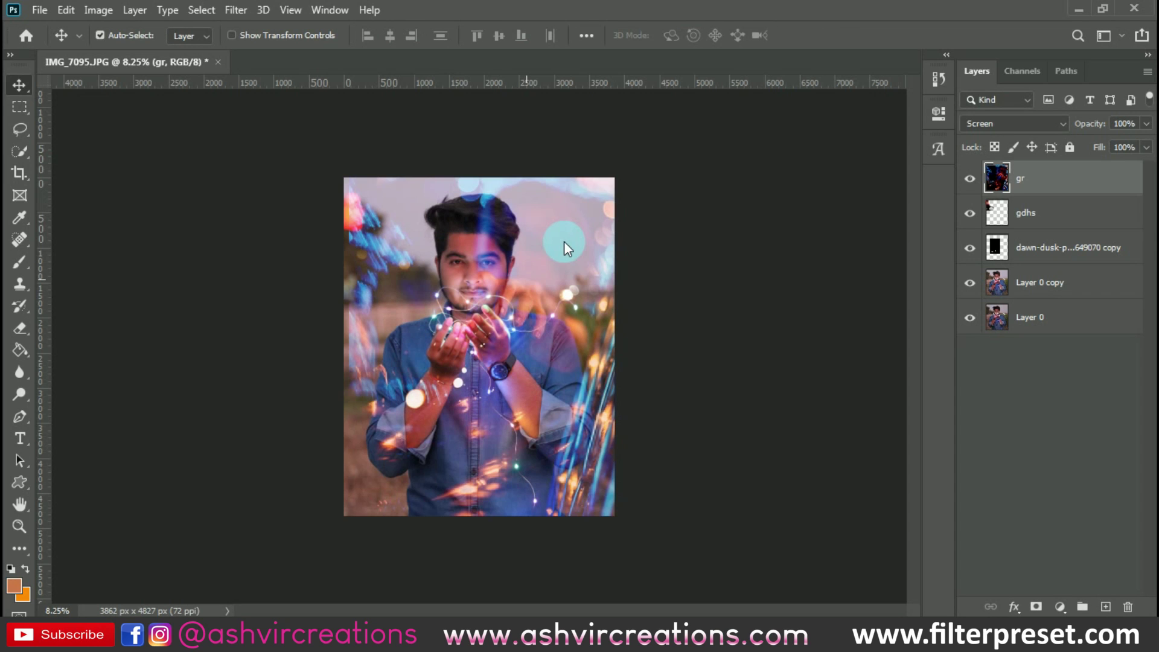
Add a layer mask to the gr layer and hide its lights over the face with a 1700 px black brush.
{"action": "scroll", "coordinate": [564, 241], "scroll_direction": "up", "scroll_amount": 1}
{"action": "scroll", "coordinate": [474, 345], "scroll_direction": "up", "scroll_amount": 1}
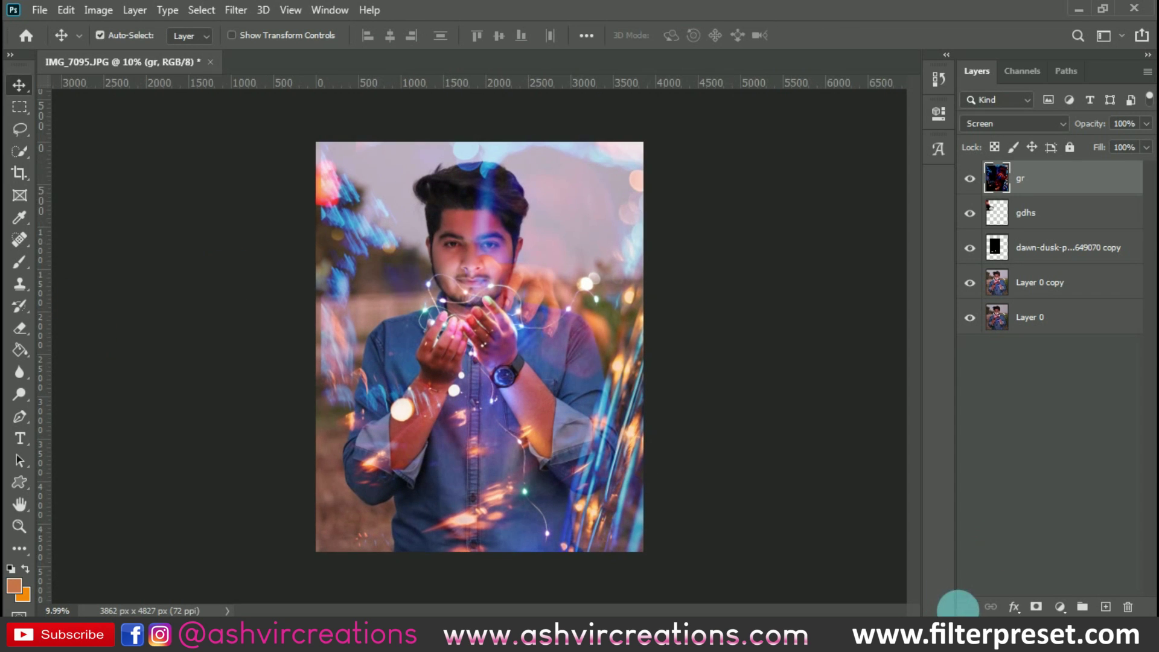
{"action": "left_click", "coordinate": [1036, 606]}
{"action": "left_click", "coordinate": [24, 260]}
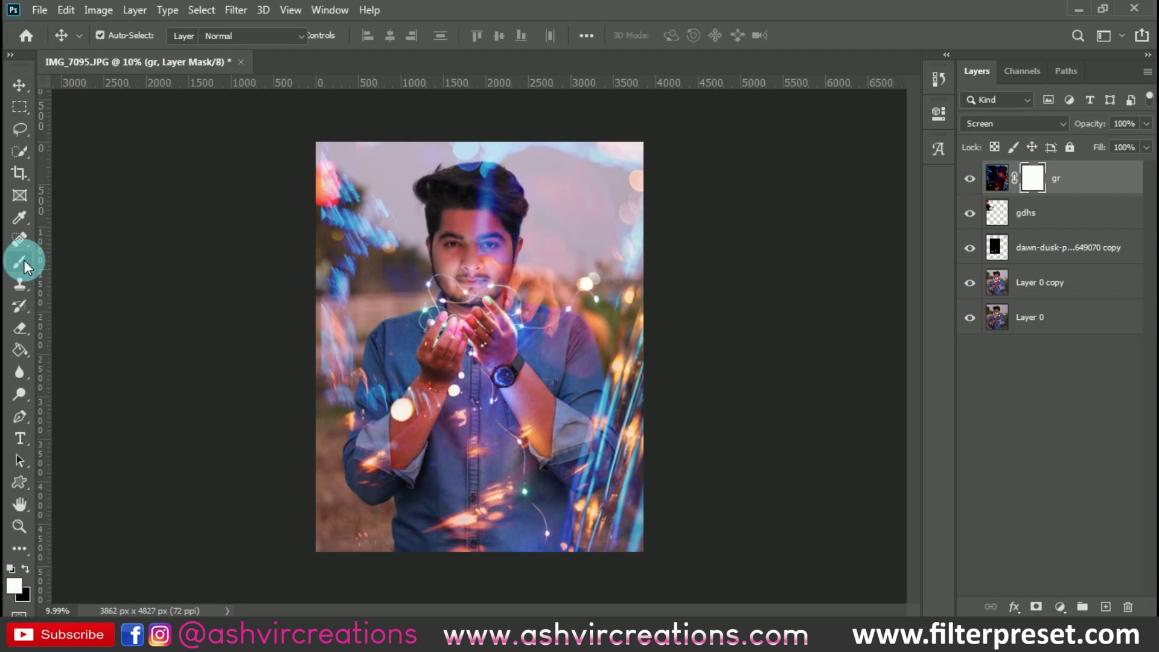
{"action": "left_click", "coordinate": [25, 568]}
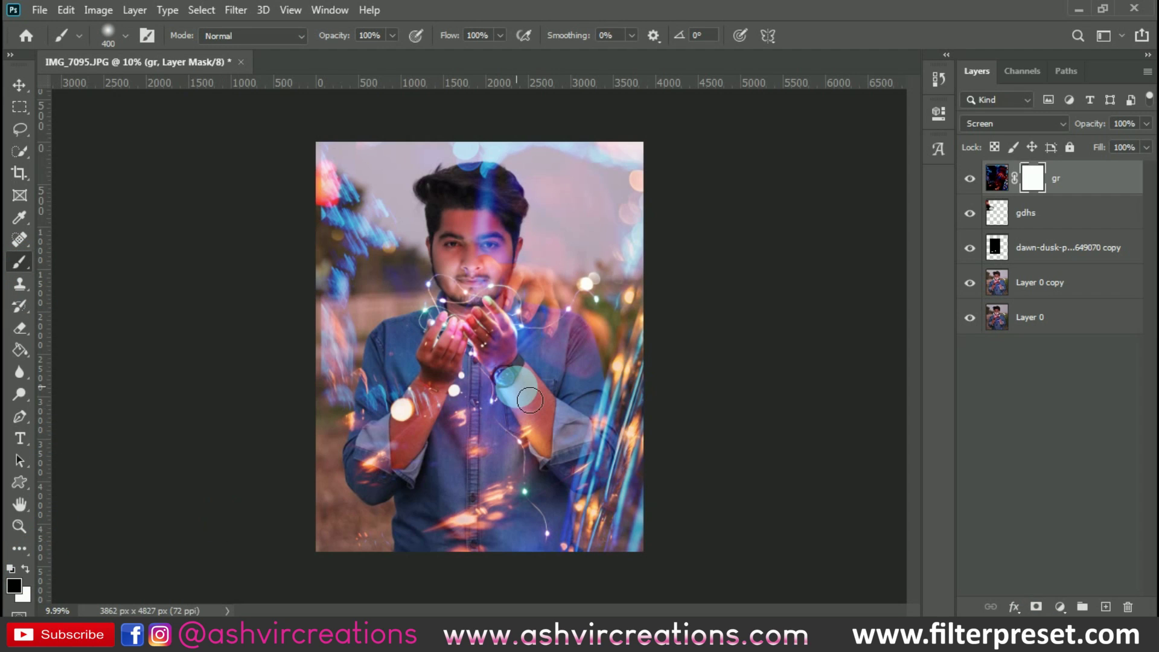
{"action": "key", "text": "bracketright"}
{"action": "key", "text": "bracketright"}
{"action": "key", "text": "bracketright"}
{"action": "key", "text": "bracketright"}
{"action": "key", "text": "bracketright"}
{"action": "key", "text": "bracketright"}
{"action": "key", "text": "bracketright"}
{"action": "key", "text": "bracketright"}
{"action": "key", "text": "bracketright"}
{"action": "key", "text": "bracketright"}
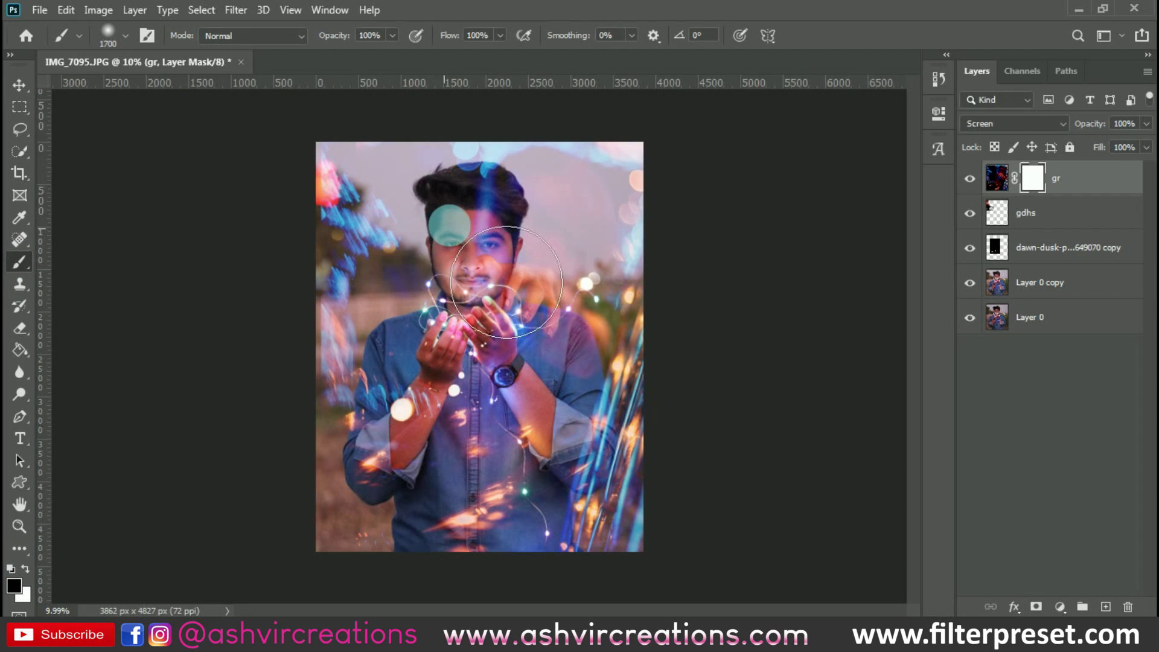
{"action": "mouse_move", "coordinate": [486, 265]}
{"action": "left_mouse_down"}
{"action": "mouse_move", "coordinate": [494, 182]}
{"action": "mouse_move", "coordinate": [460, 301]}
{"action": "left_mouse_up"}
Mask out the gr lights over the hair, the sky around the head and the upper shirt with a 1500 px black brush.
{"action": "key", "text": "bracketright"}
{"action": "key", "text": "bracketright"}
{"action": "key", "text": "bracketright"}
{"action": "key", "text": "bracketright"}
{"action": "mouse_move", "coordinate": [522, 364]}
{"action": "left_mouse_down"}
{"action": "mouse_move", "coordinate": [568, 422]}
{"action": "mouse_move", "coordinate": [590, 321]}
{"action": "mouse_move", "coordinate": [602, 345]}
{"action": "mouse_move", "coordinate": [617, 341]}
{"action": "mouse_move", "coordinate": [621, 374]}
{"action": "mouse_move", "coordinate": [599, 374]}
{"action": "mouse_move", "coordinate": [558, 314]}
{"action": "mouse_move", "coordinate": [545, 280]}
{"action": "mouse_move", "coordinate": [563, 240]}
{"action": "left_mouse_up"}
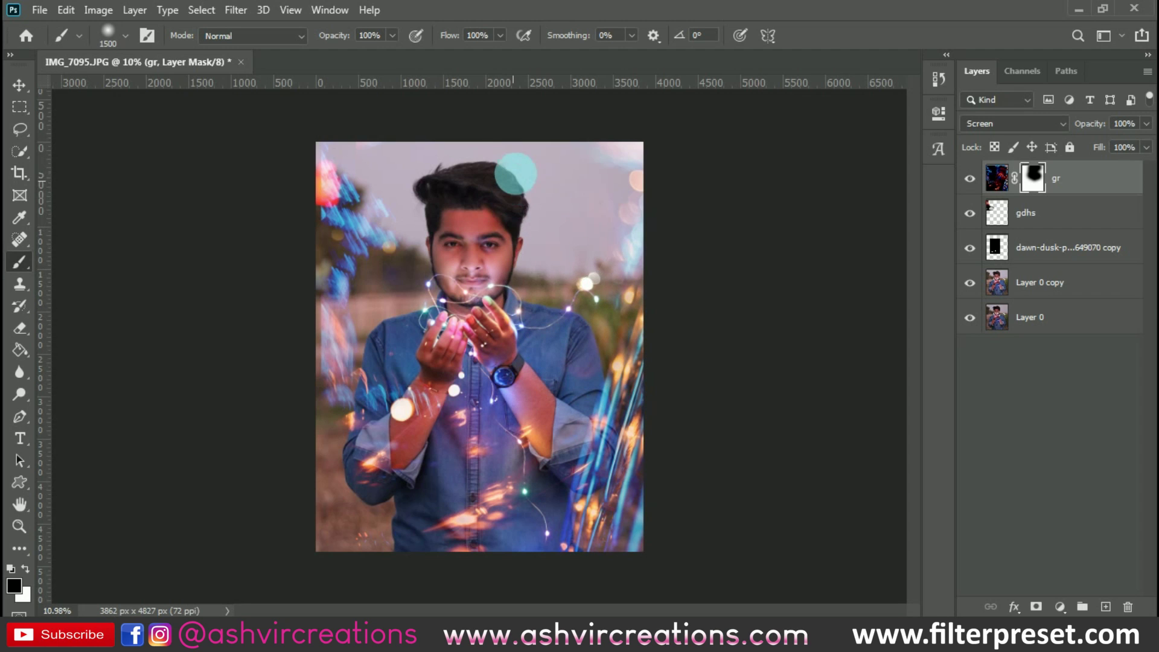
{"action": "scroll", "coordinate": [561, 225], "scroll_direction": "up", "scroll_amount": 1}
{"action": "mouse_move", "coordinate": [583, 154]}
{"action": "left_mouse_down"}
{"action": "mouse_move", "coordinate": [543, 327]}
{"action": "mouse_move", "coordinate": [505, 334]}
{"action": "mouse_move", "coordinate": [513, 374]}
{"action": "left_mouse_up"}
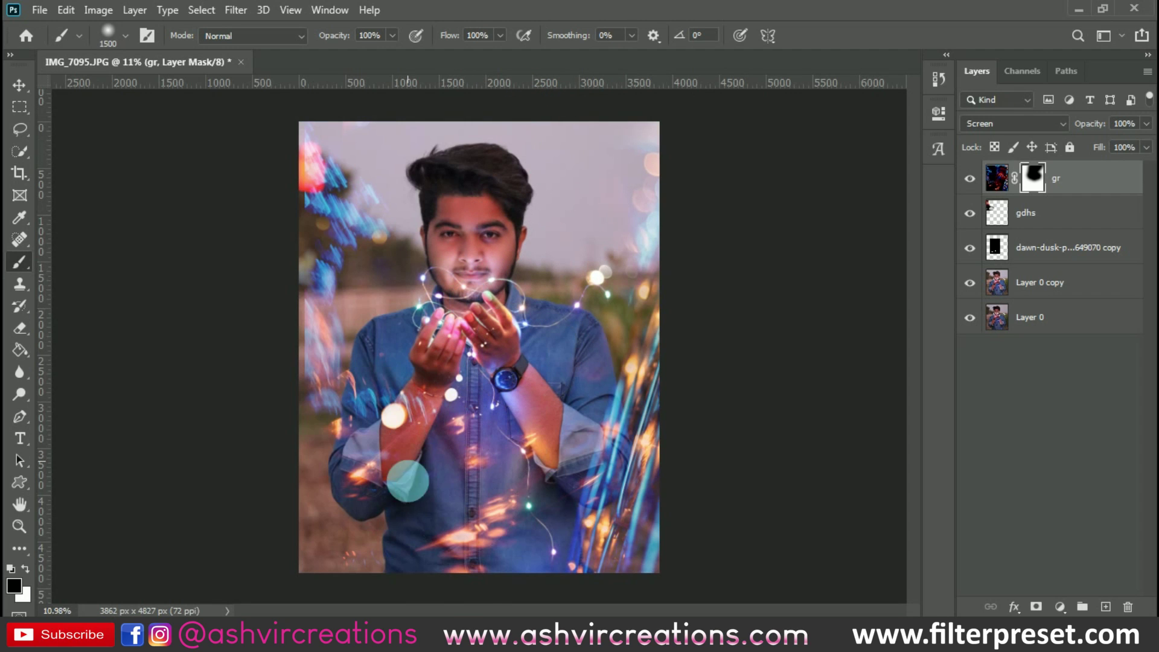
Preview the photo without the gr layer, and mask out its lights along the photo's left side with the 1500 px black brush.
{"action": "left_click", "coordinate": [970, 179]}
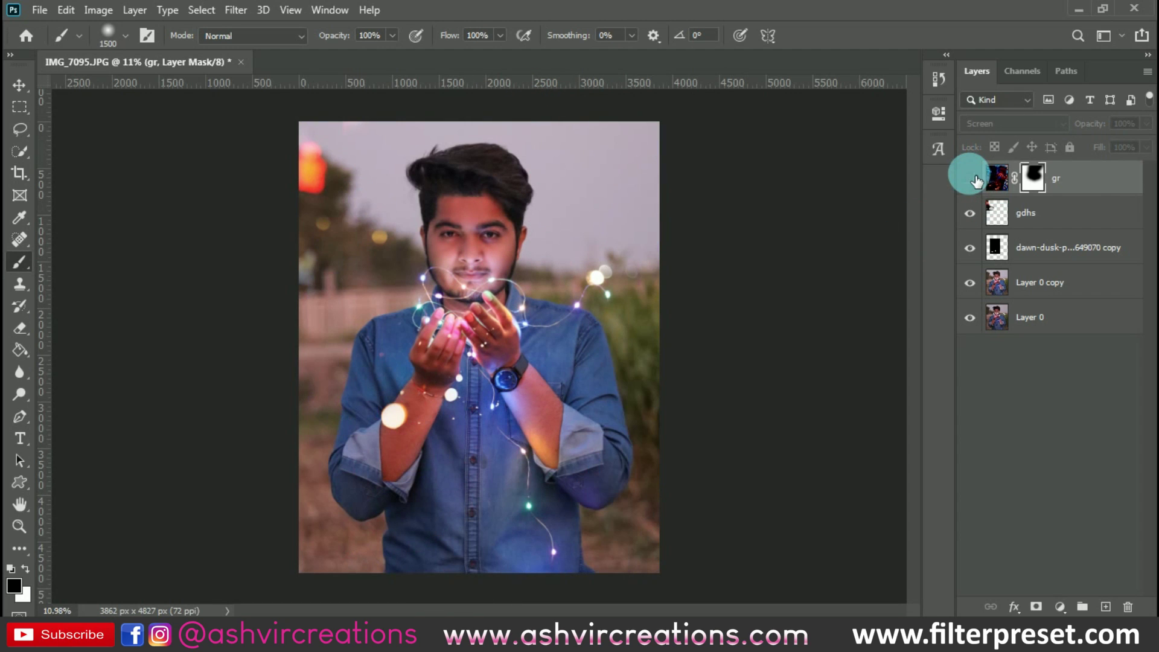
{"action": "left_click", "coordinate": [969, 179]}
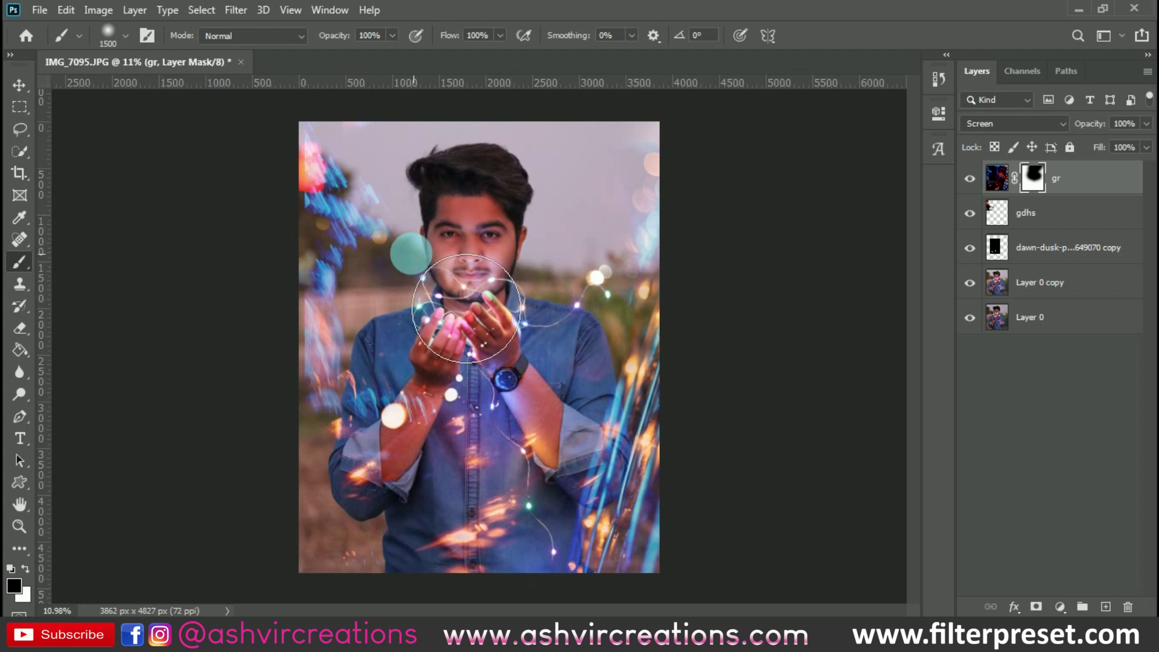
{"action": "left_click_drag", "start_coordinate": [335, 231], "coordinate": [351, 248]}
{"action": "mouse_move", "coordinate": [405, 306]}
{"action": "left_mouse_down"}
{"action": "mouse_move", "coordinate": [367, 329]}
{"action": "mouse_move", "coordinate": [345, 436]}
{"action": "mouse_move", "coordinate": [330, 449]}
{"action": "mouse_move", "coordinate": [370, 232]}
{"action": "left_mouse_up"}
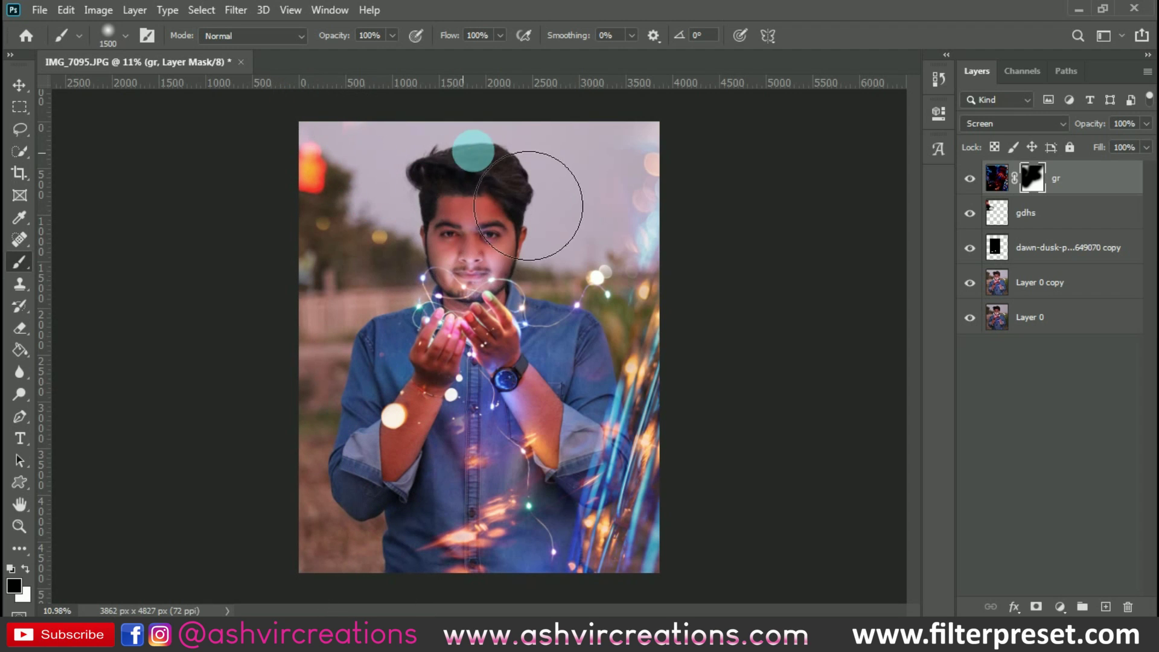
Toggle the gr layer's visibility to compare the photo with and without its masked lights.
{"action": "left_click", "coordinate": [972, 180]}
{"action": "left_click", "coordinate": [972, 180]}
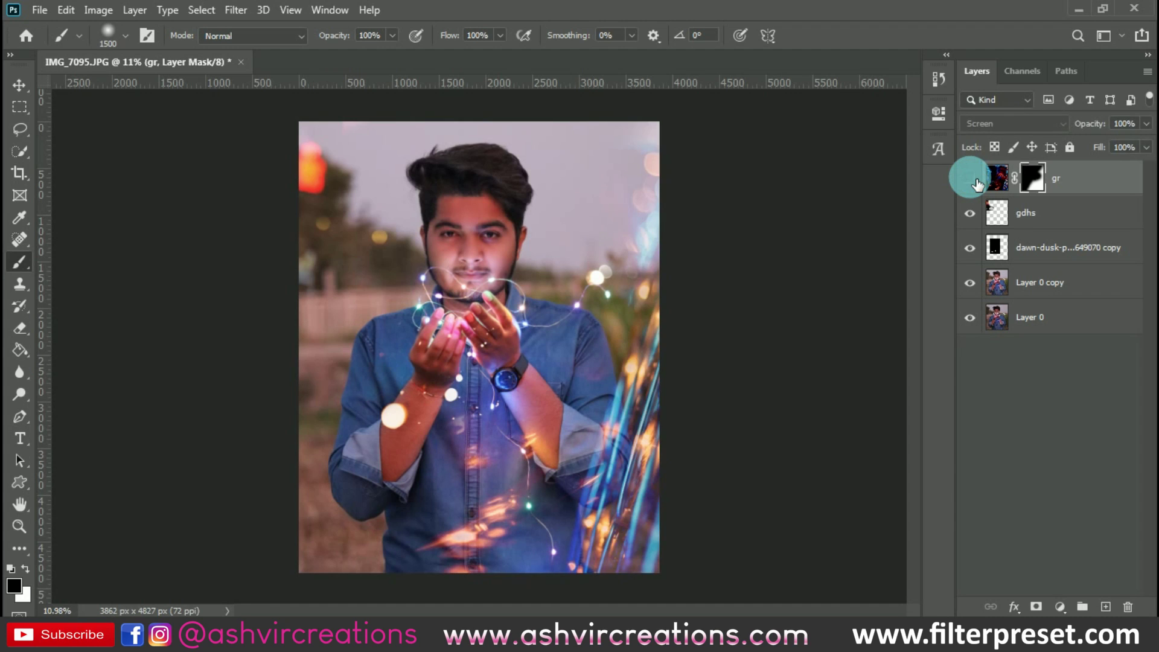
{"action": "left_click", "coordinate": [972, 180]}
{"action": "left_click", "coordinate": [971, 180]}
{"action": "left_click", "coordinate": [971, 179]}
{"action": "left_click", "coordinate": [972, 180]}
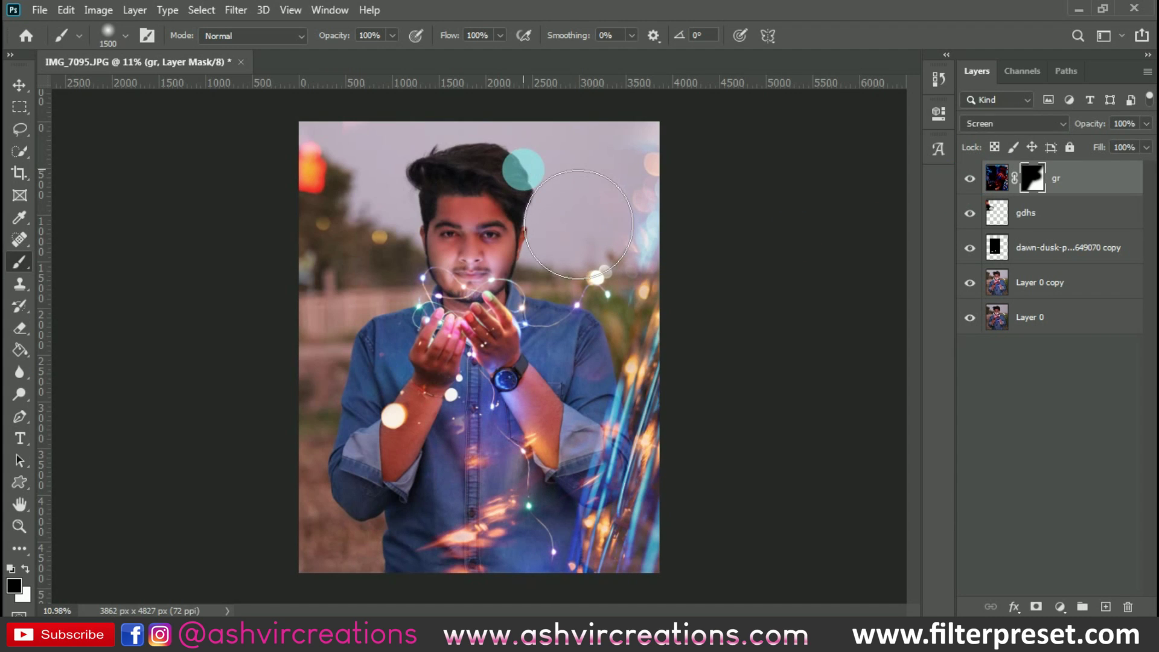
{"action": "key", "text": "v"}
{"action": "scroll", "coordinate": [519, 181], "scroll_direction": "up", "scroll_amount": 1}
{"action": "scroll", "coordinate": [510, 184], "scroll_direction": "down", "scroll_amount": 2}
{"action": "scroll", "coordinate": [507, 188], "scroll_direction": "up", "scroll_amount": 1}
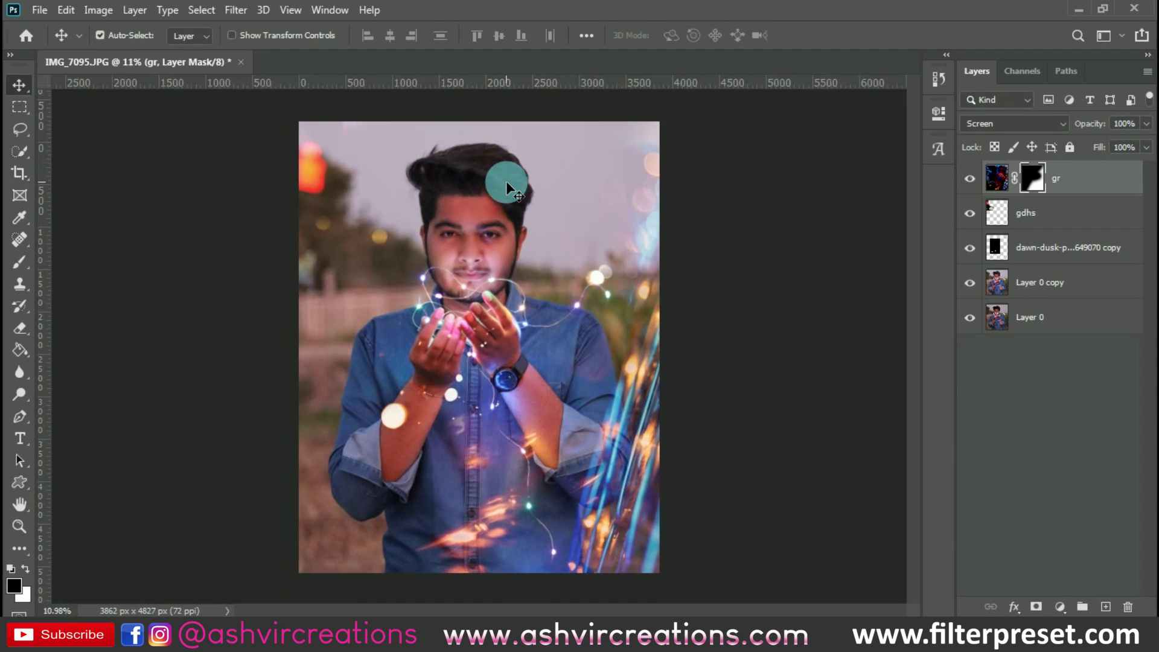
Crop the image to the photo's existing 4:5 frame, and merge all layers above Layer 0 into one.
{"action": "left_click", "coordinate": [20, 173]}
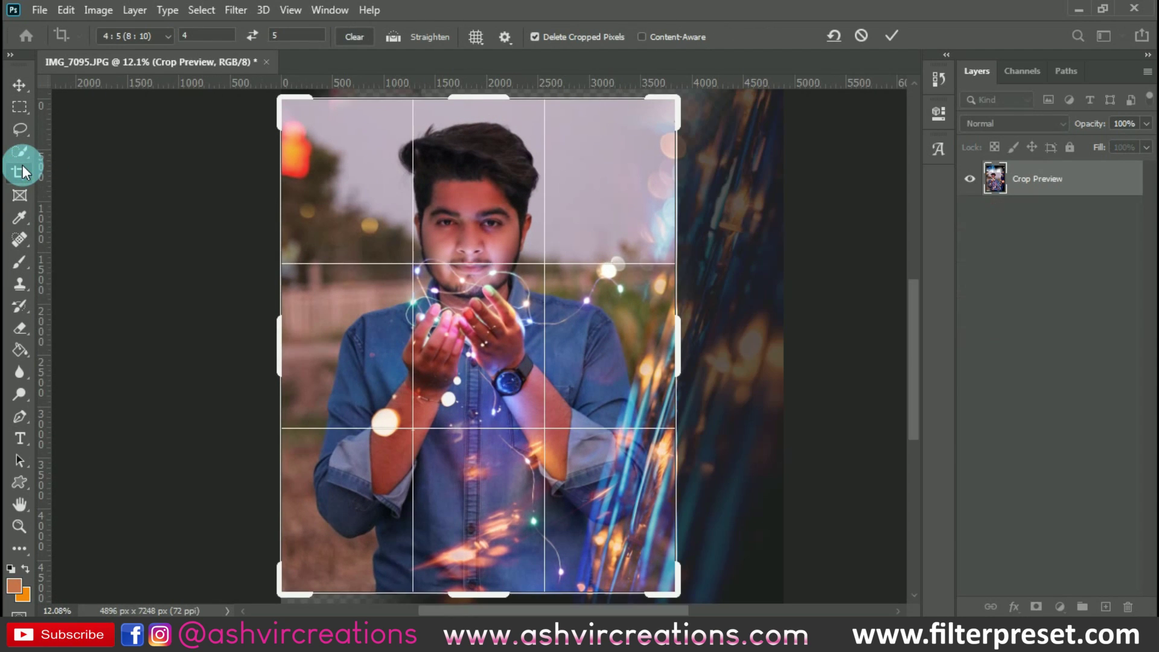
{"action": "key", "text": "v"}
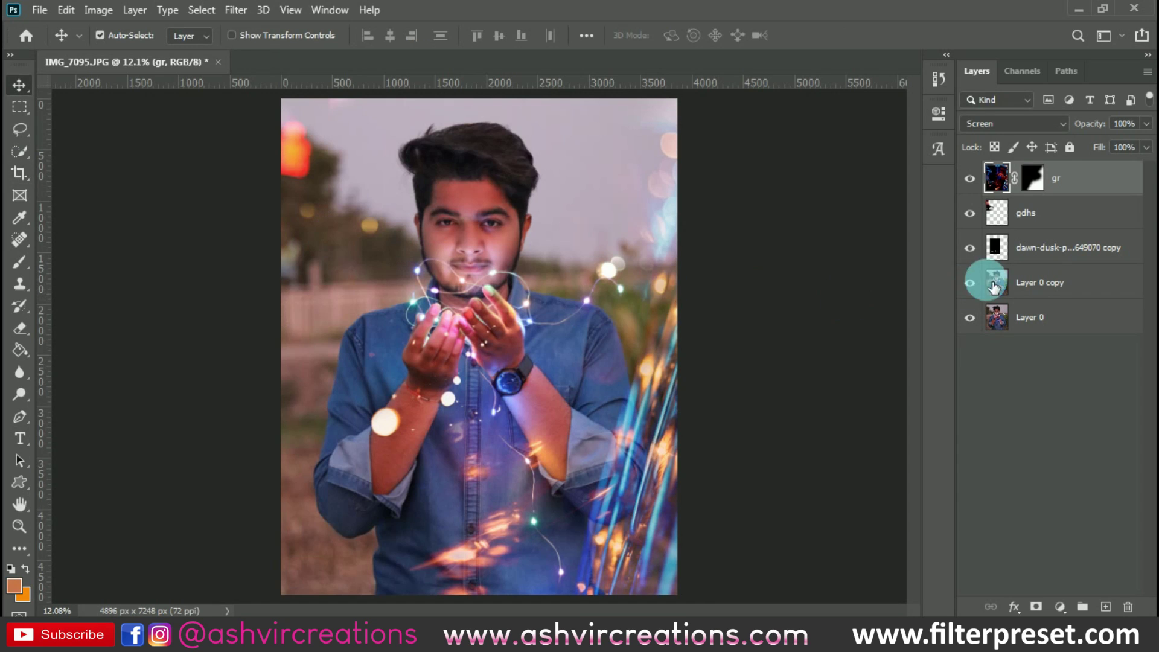
{"action": "left_click", "coordinate": [1035, 272], "text": "shift"}
{"action": "right_click", "coordinate": [1038, 277]}
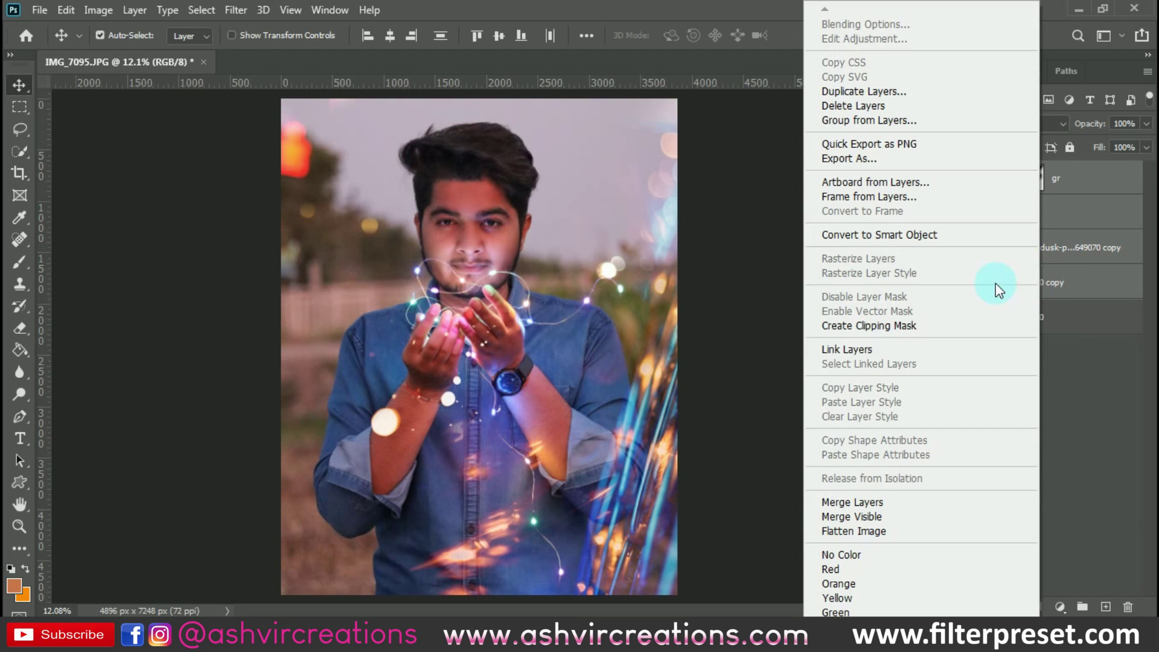
{"action": "left_click", "coordinate": [842, 502]}
Open the Camera Raw Filter on the merged gr layer.
{"action": "scroll", "coordinate": [687, 356], "scroll_direction": "down", "scroll_amount": 2}
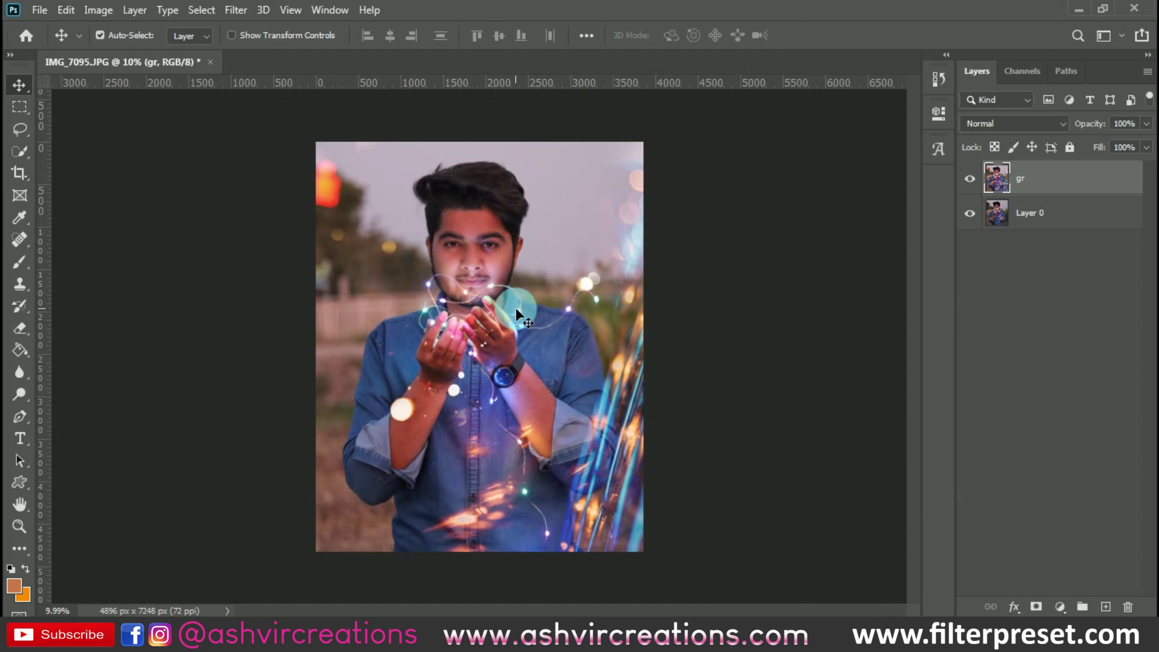
{"action": "scroll", "coordinate": [516, 306], "scroll_direction": "up", "scroll_amount": 1}
{"action": "left_click", "coordinate": [214, 12]}
{"action": "mouse_move", "coordinate": [229, 13]}
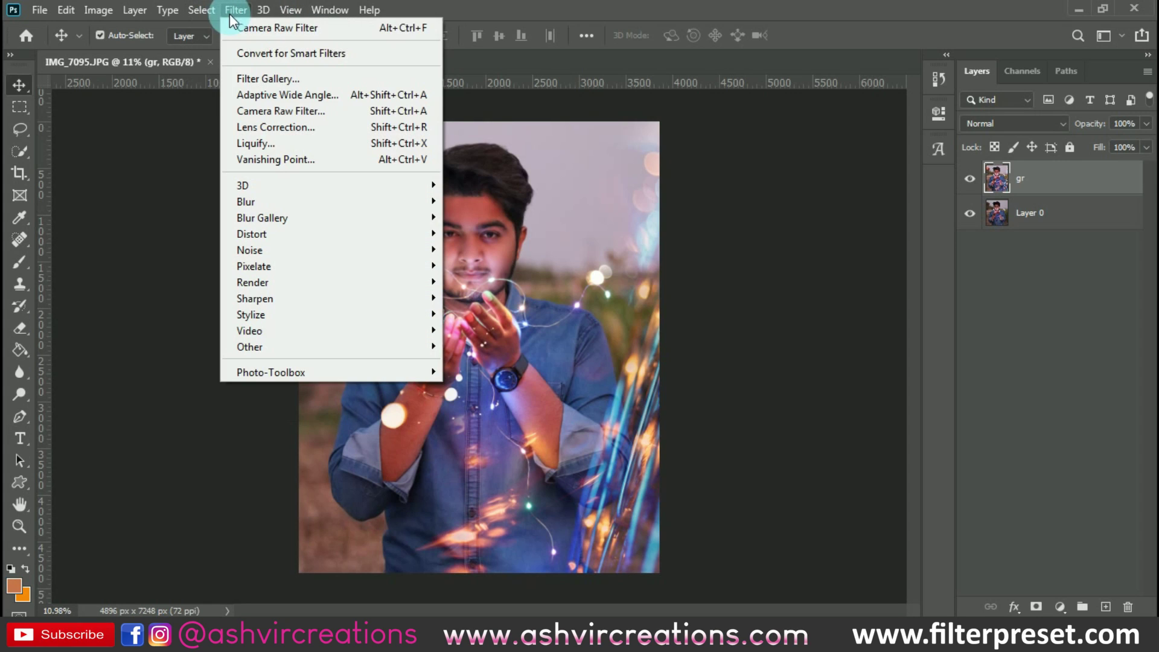
{"action": "left_click", "coordinate": [260, 111]}
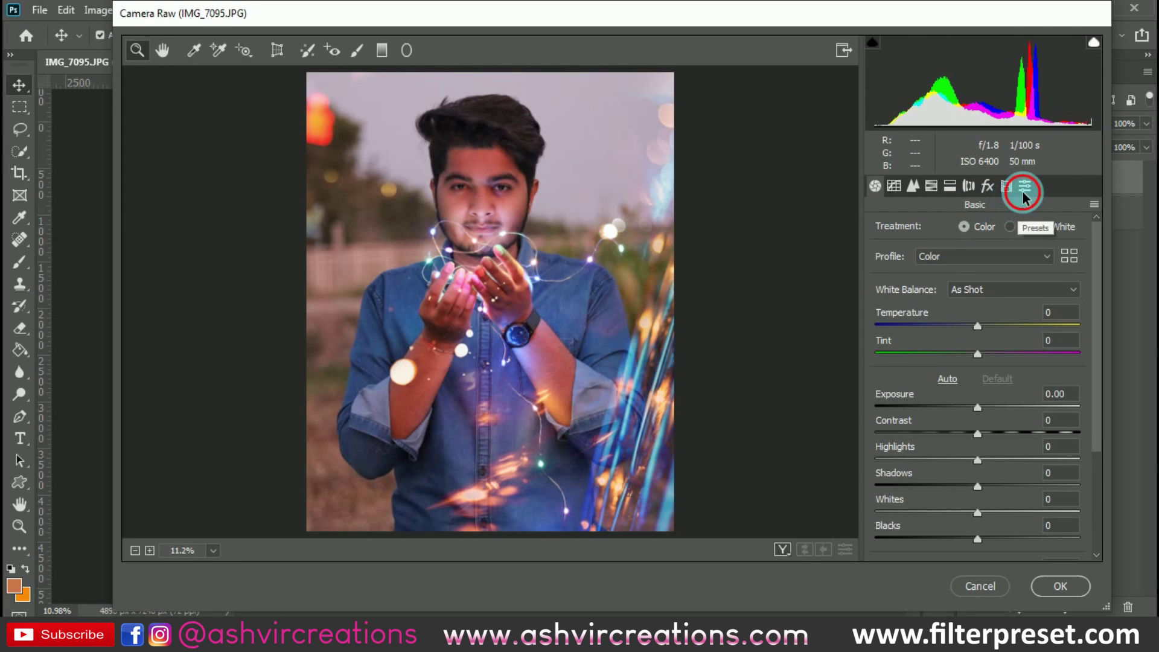
Apply the FP-Luminescense AVC 2020 user preset to the portrait and shift its tint toward green.
{"action": "left_click", "coordinate": [1023, 191]}
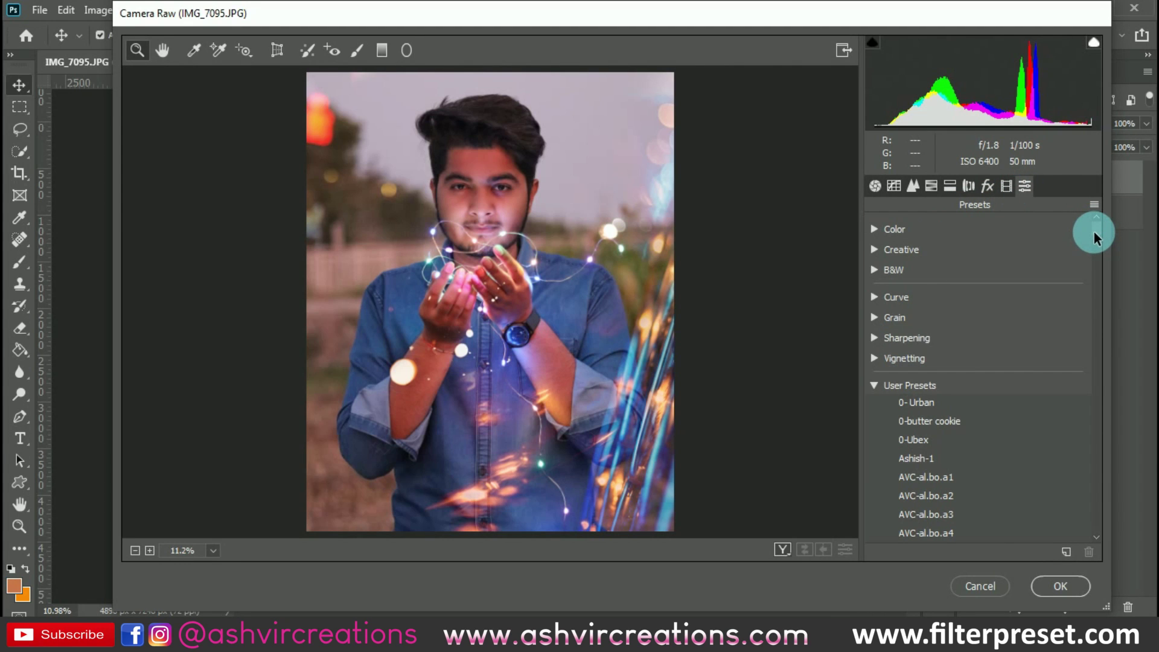
{"action": "left_click_drag", "start_coordinate": [1094, 232], "coordinate": [1106, 475]}
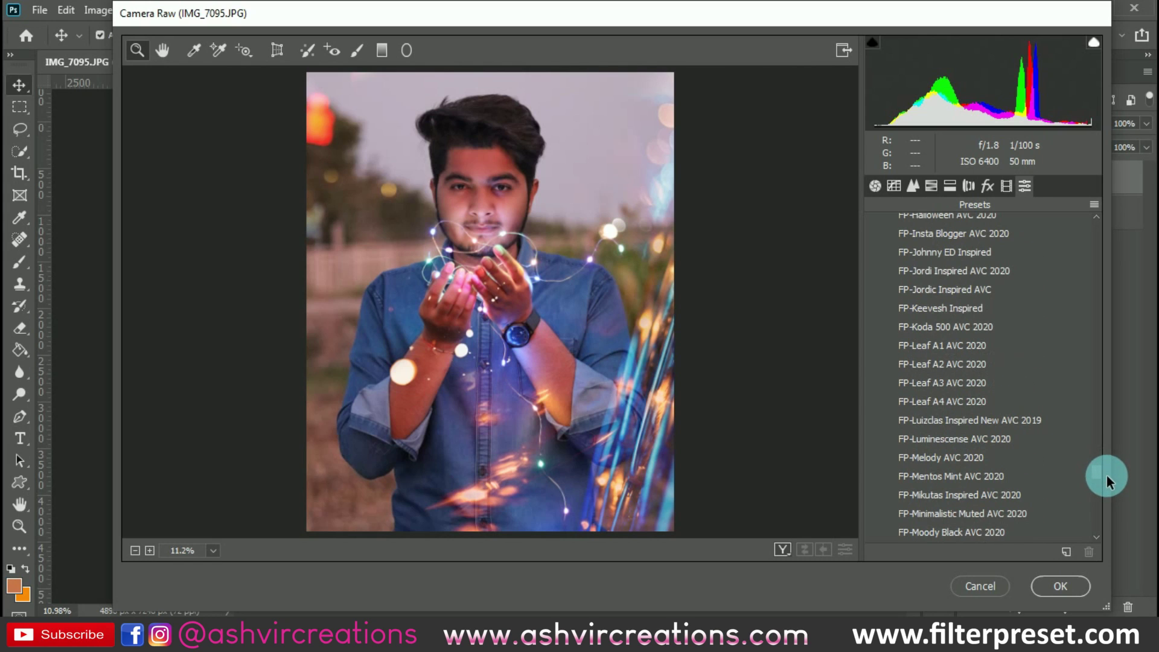
{"action": "left_click", "coordinate": [983, 442]}
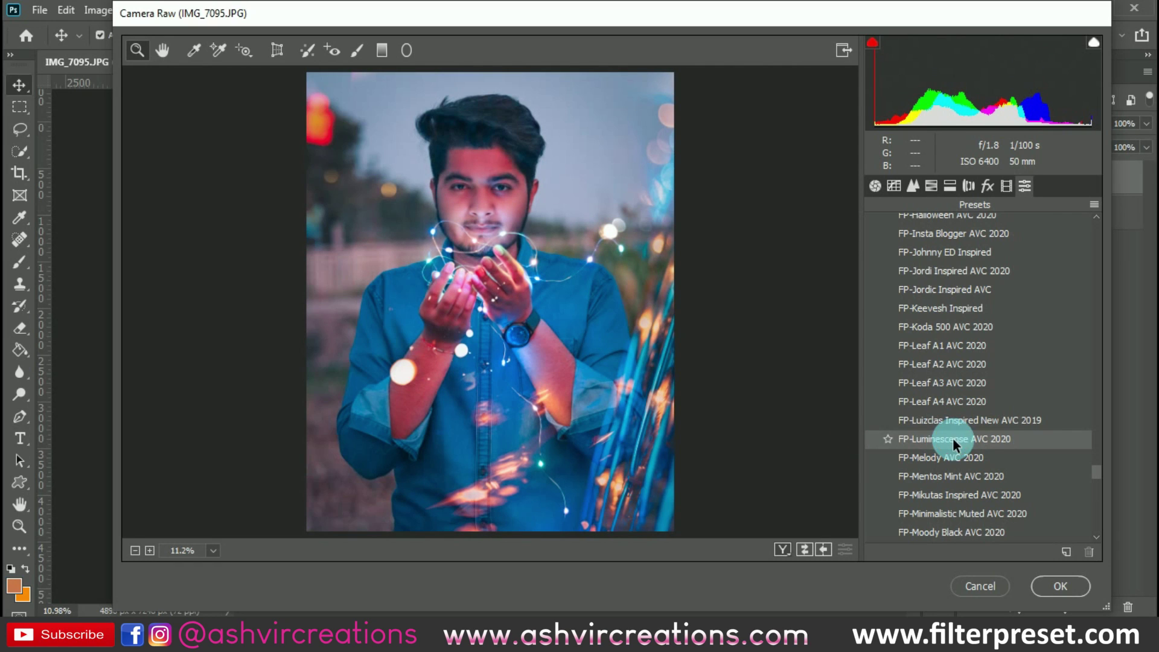
{"action": "left_click", "coordinate": [875, 185]}
{"action": "left_click_drag", "start_coordinate": [973, 353], "coordinate": [944, 347]}
Set the HSL hue of the reds to +34 and their saturation to -19, and apply the Camera Raw grading.
{"action": "left_click", "coordinate": [932, 188]}
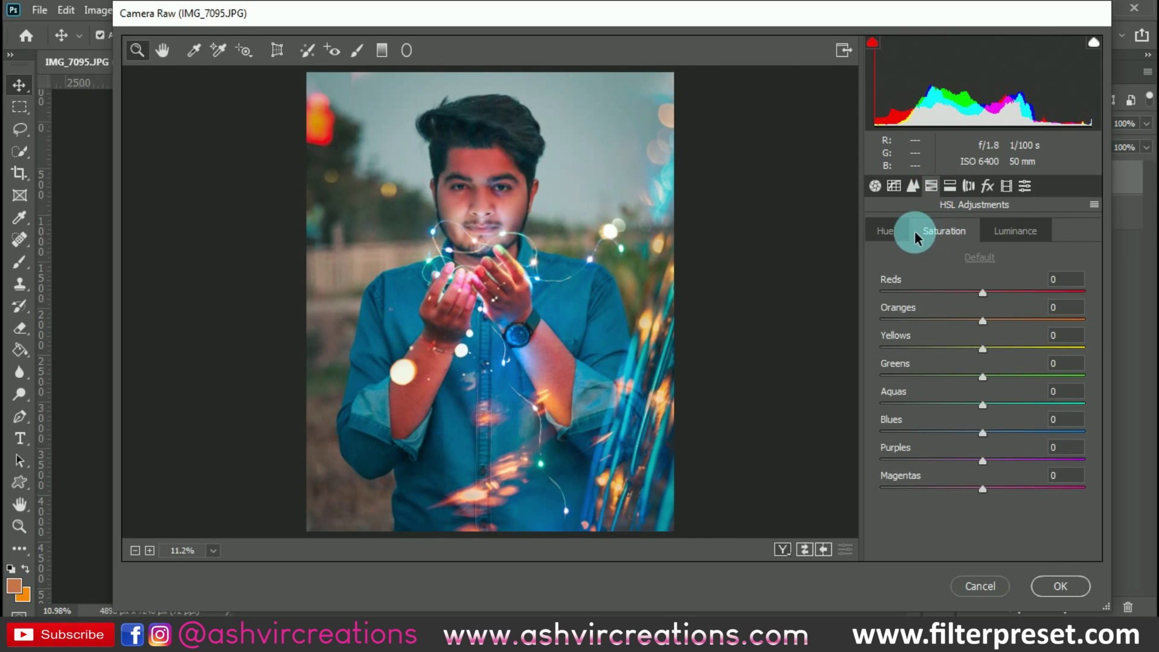
{"action": "left_click", "coordinate": [900, 231]}
{"action": "left_click", "coordinate": [983, 292]}
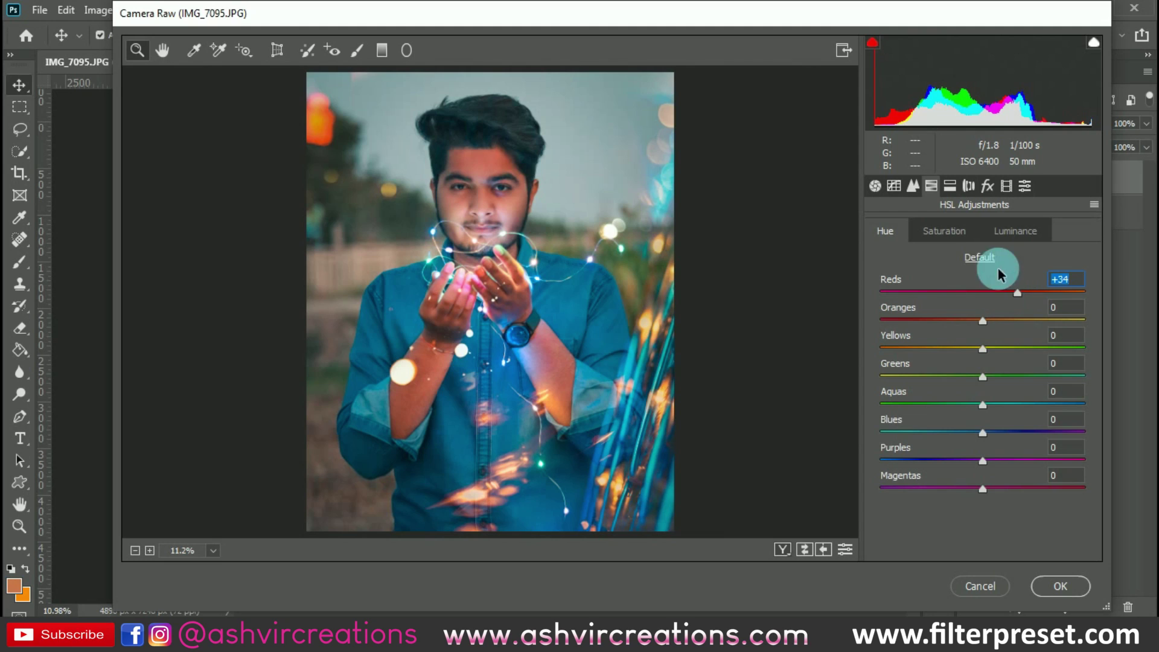
{"action": "left_click_drag", "start_coordinate": [991, 321], "coordinate": [966, 302]}
{"action": "left_click", "coordinate": [968, 236]}
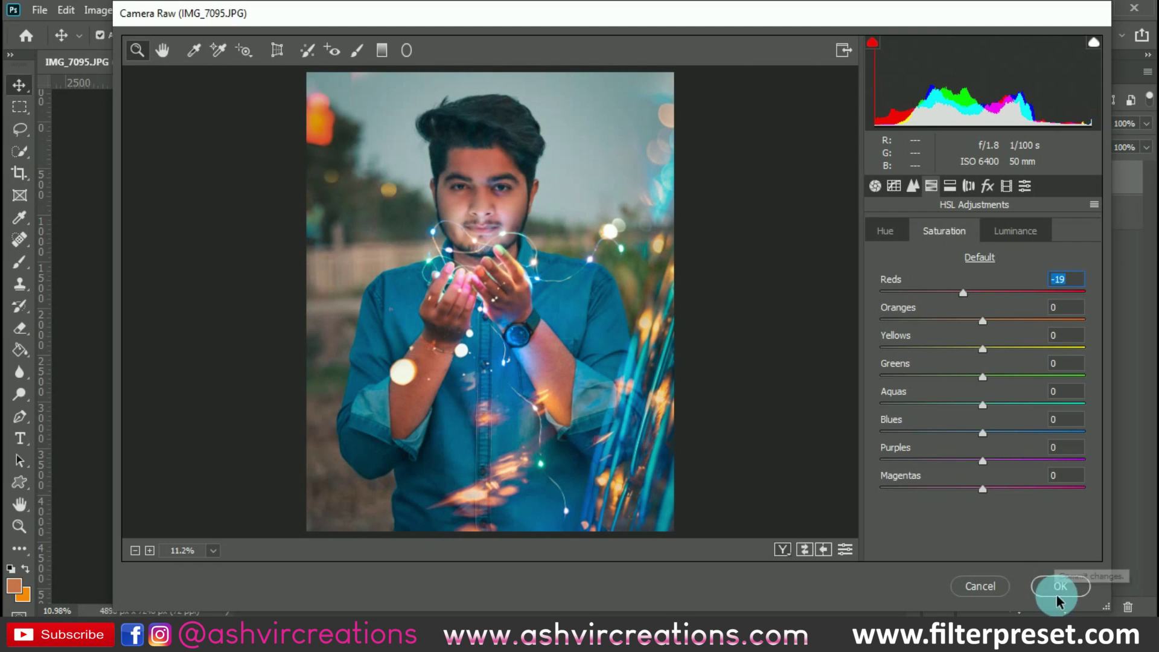
{"action": "left_click", "coordinate": [1050, 580]}
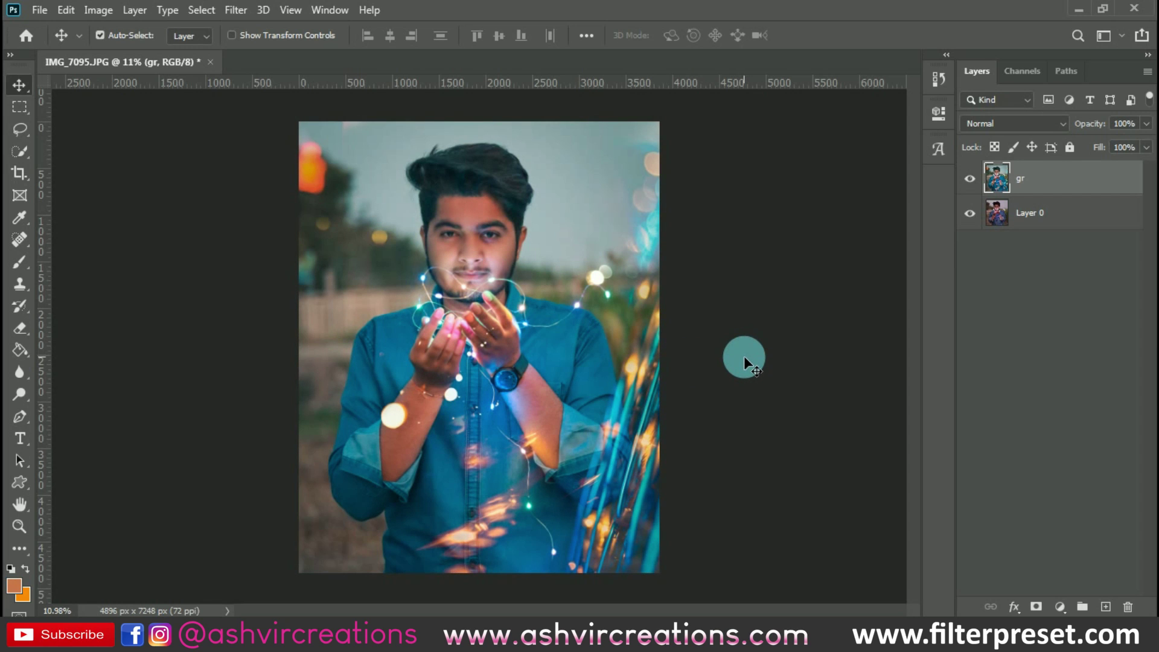
Toggle the gr layer's visibility to compare the graded portrait with the original photo.
{"action": "scroll", "coordinate": [744, 356], "scroll_direction": "up", "scroll_amount": 1}
{"action": "left_click", "coordinate": [970, 180]}
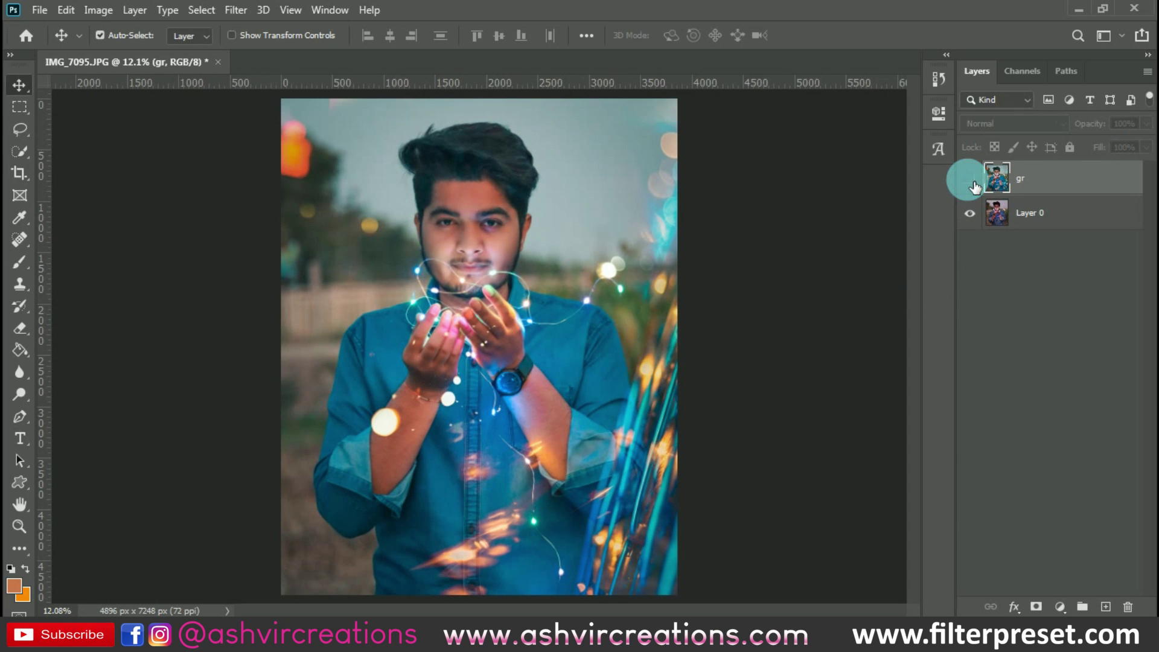
{"action": "left_click", "coordinate": [970, 180]}
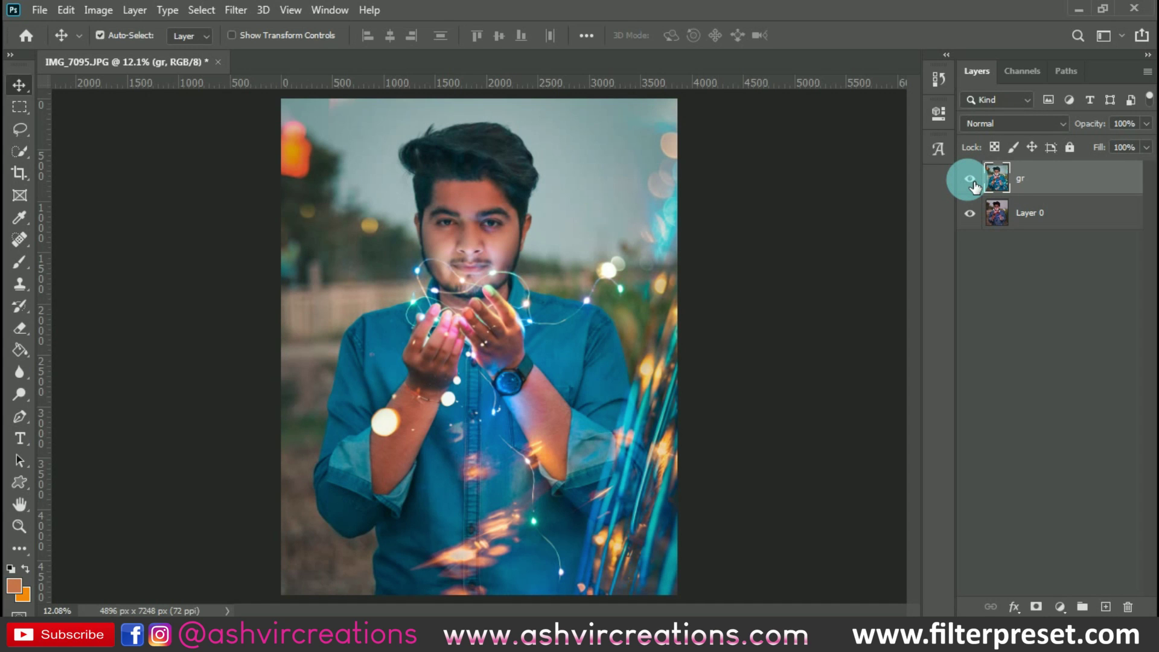
{"action": "left_click", "coordinate": [970, 180]}
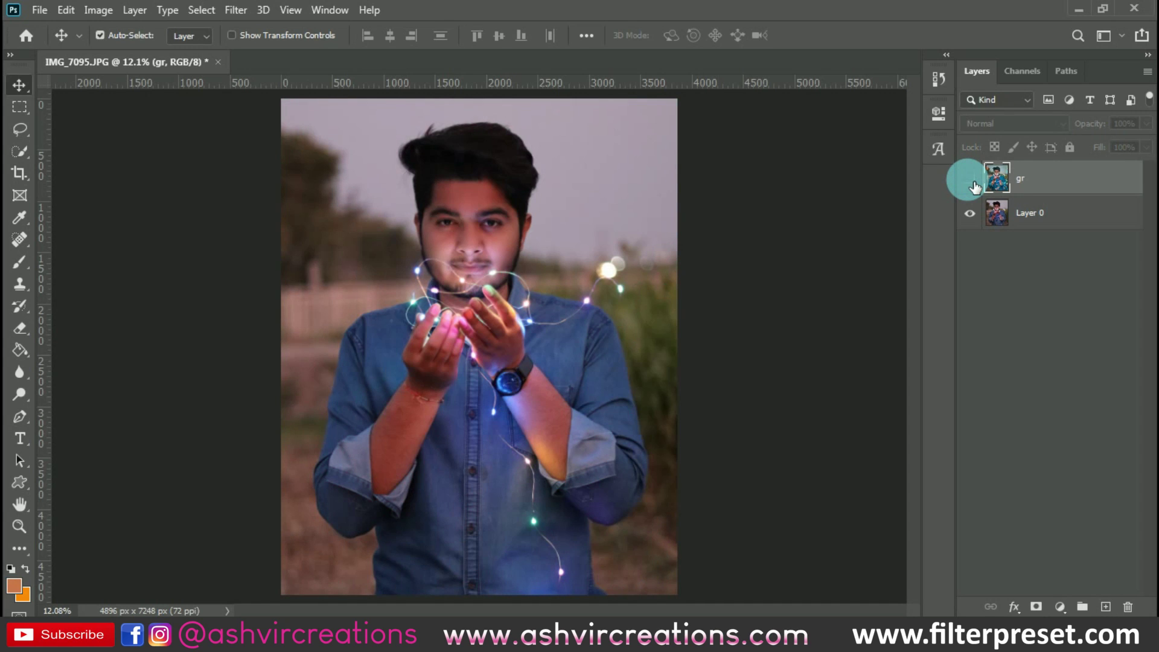
{"action": "left_click", "coordinate": [969, 180]}
Examine the fairy lights and bokeh around the hands up close, and view the whole graded portrait again.
{"action": "scroll", "coordinate": [809, 248], "scroll_direction": "down", "scroll_amount": 1}
{"action": "scroll", "coordinate": [808, 248], "scroll_direction": "up", "scroll_amount": 2}
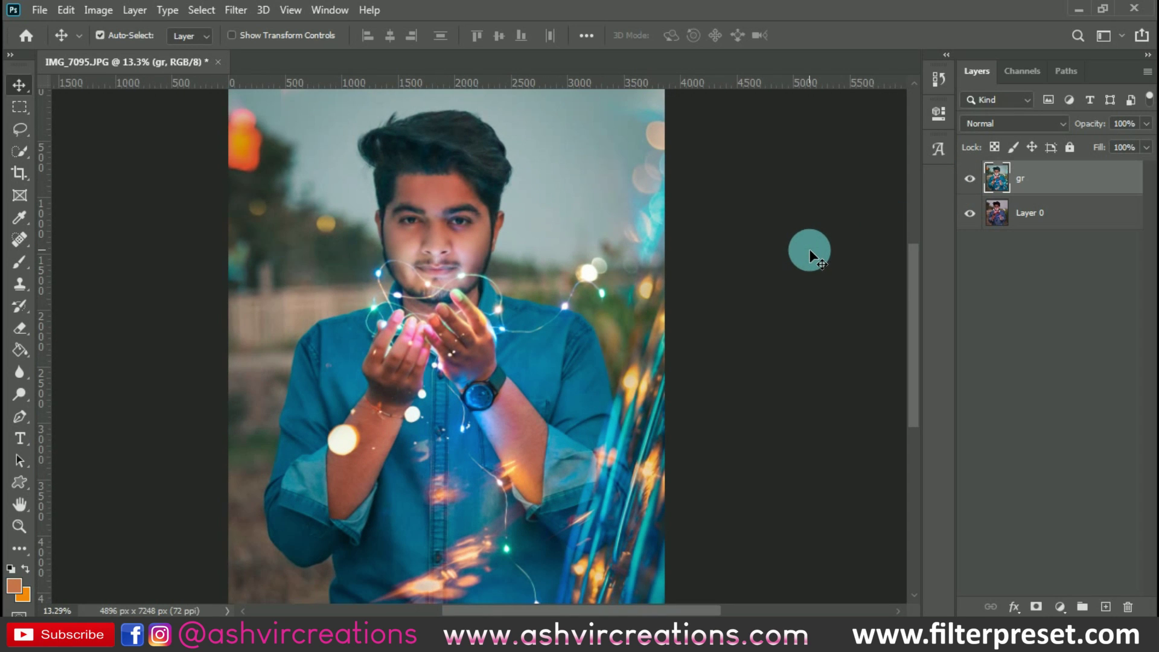
{"action": "scroll", "coordinate": [660, 355], "scroll_direction": "down", "scroll_amount": 1}
{"action": "scroll", "coordinate": [502, 334], "scroll_direction": "up", "scroll_amount": 5}
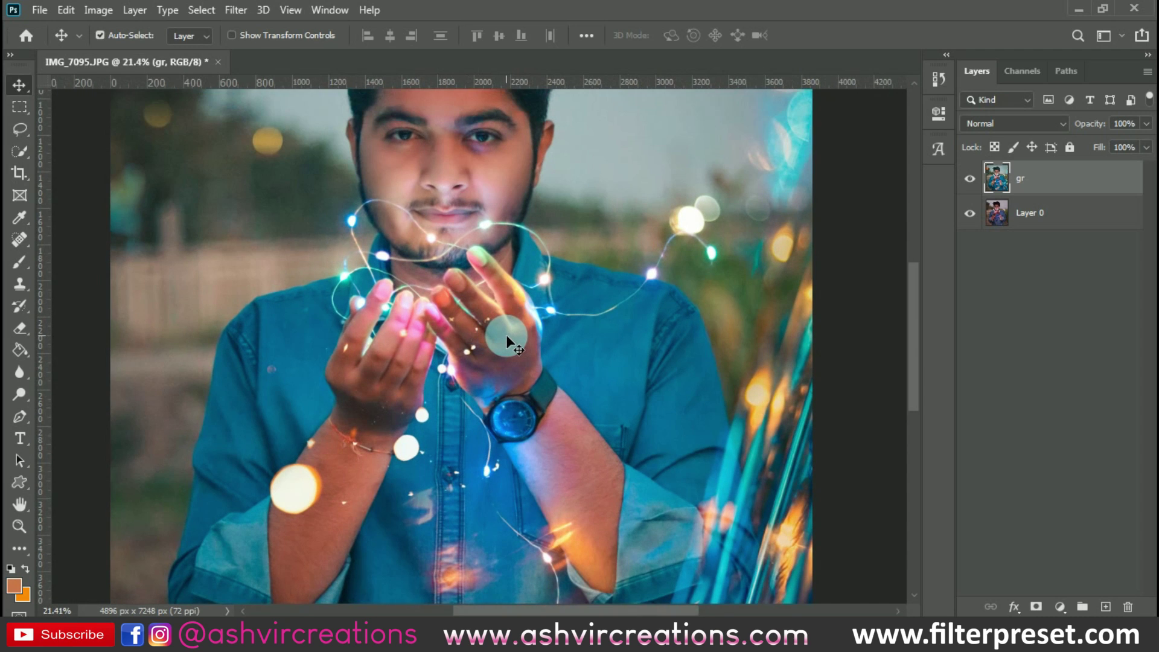
{"action": "scroll", "coordinate": [505, 335], "scroll_direction": "down", "scroll_amount": 4}
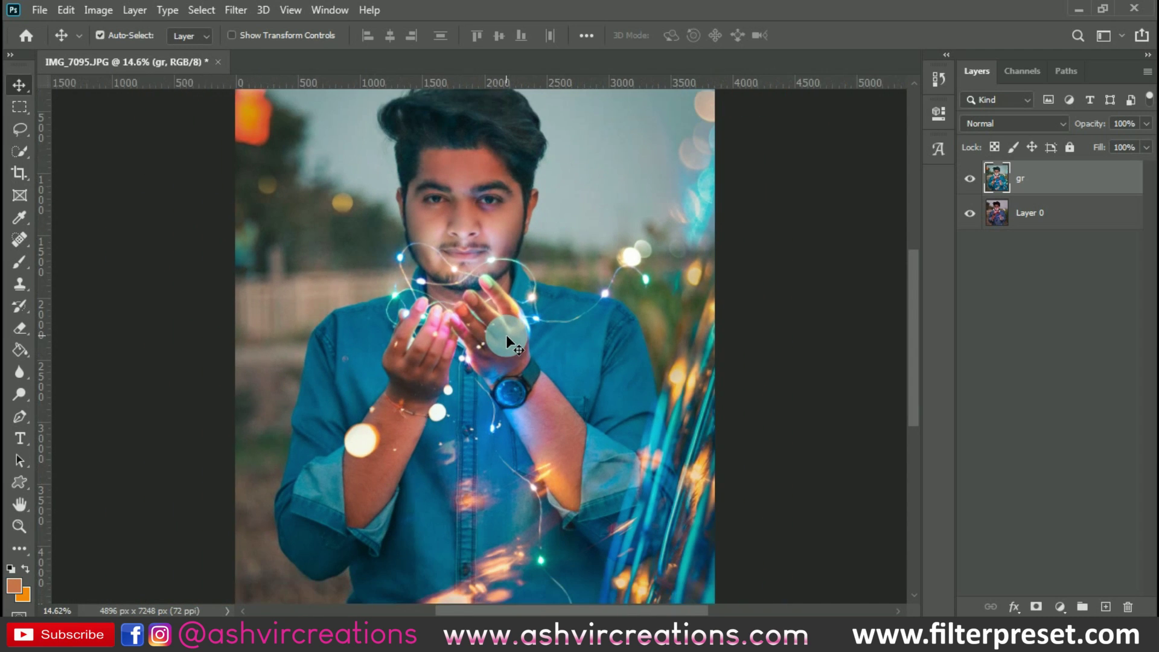
{"action": "scroll", "coordinate": [506, 334], "scroll_direction": "down", "scroll_amount": 1}
{"action": "scroll", "coordinate": [735, 274], "scroll_direction": "down", "scroll_amount": 1}
{"action": "scroll", "coordinate": [845, 229], "scroll_direction": "down", "scroll_amount": 1}
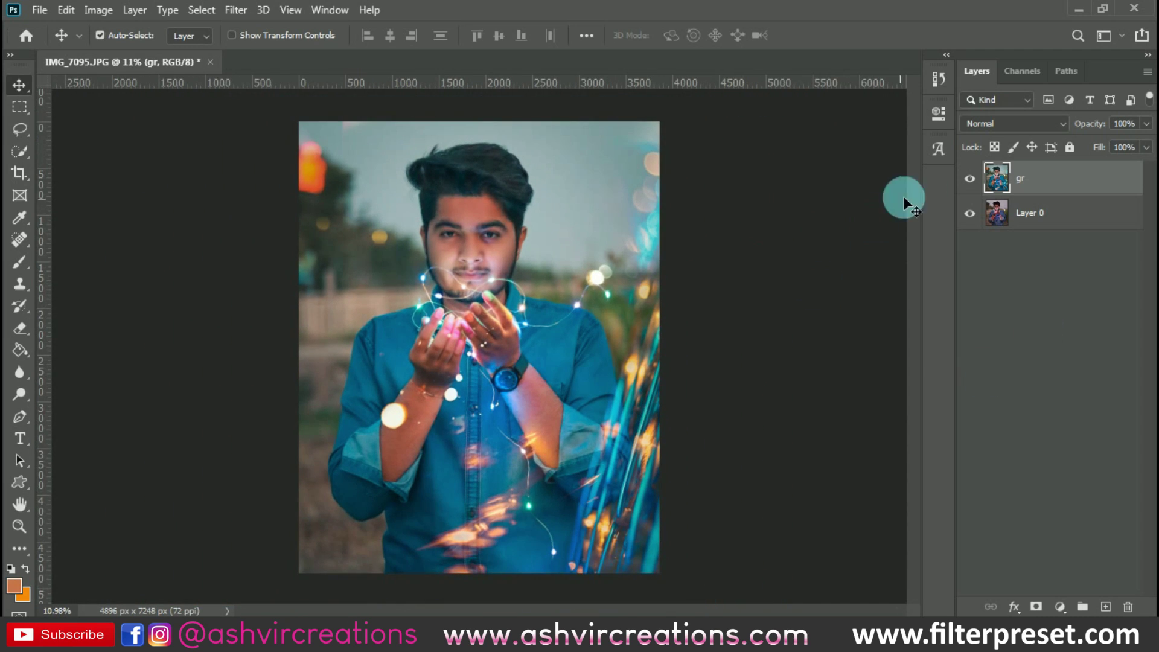
Hide and show the gr layer once more for a final before-and-after comparison of the whole portrait.
{"action": "left_click", "coordinate": [971, 177]}
{"action": "left_click", "coordinate": [971, 177]}
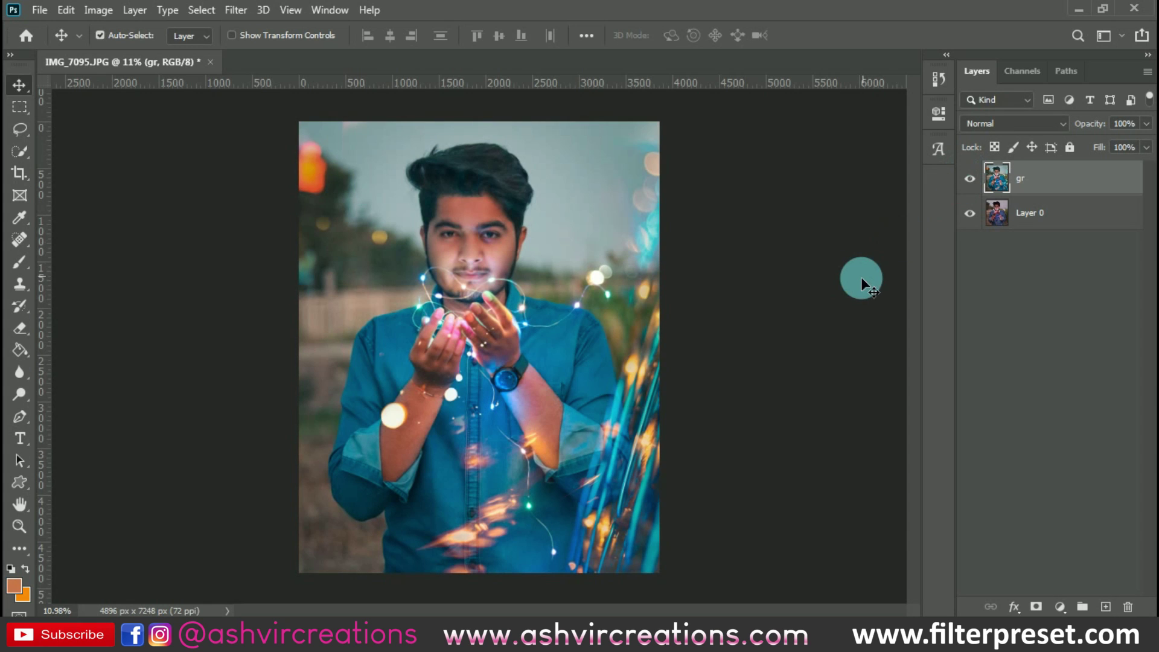
{"action": "scroll", "coordinate": [816, 252], "scroll_direction": "up", "scroll_amount": 1}
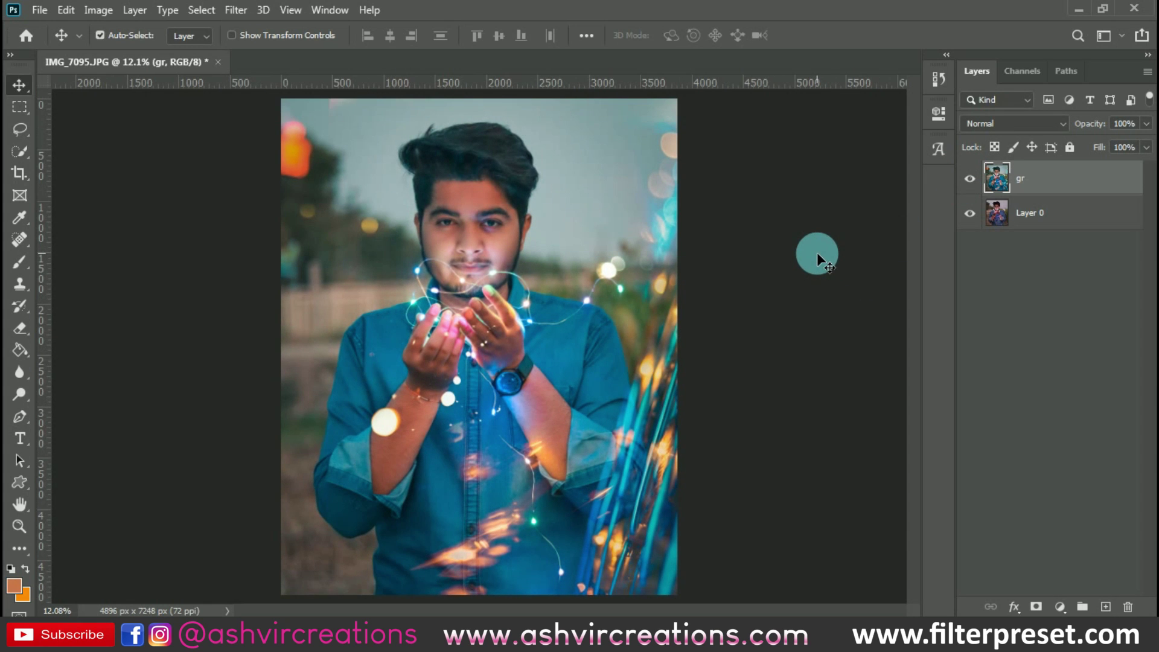